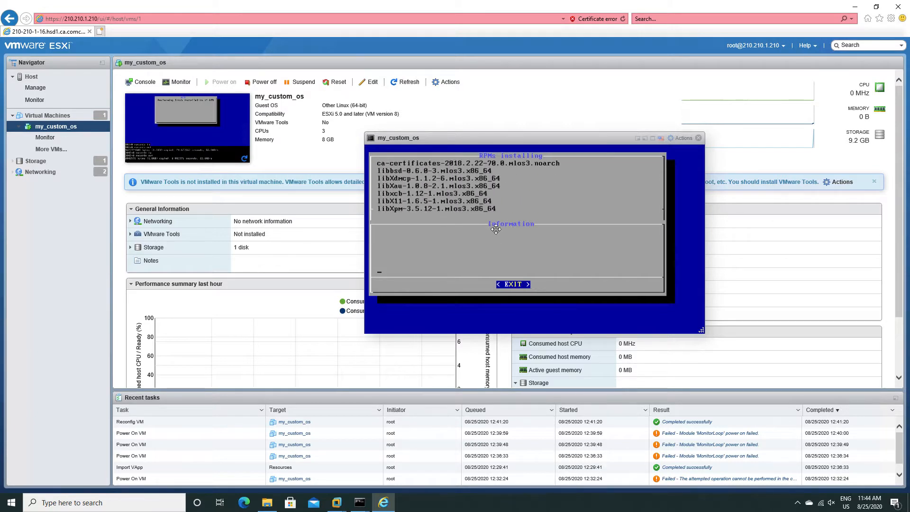
Reposition the my_custom_os console window over the virtual machine's summary page
{"action": "left_click_drag", "start_coordinate": [467, 138], "coordinate": [378, 123]}
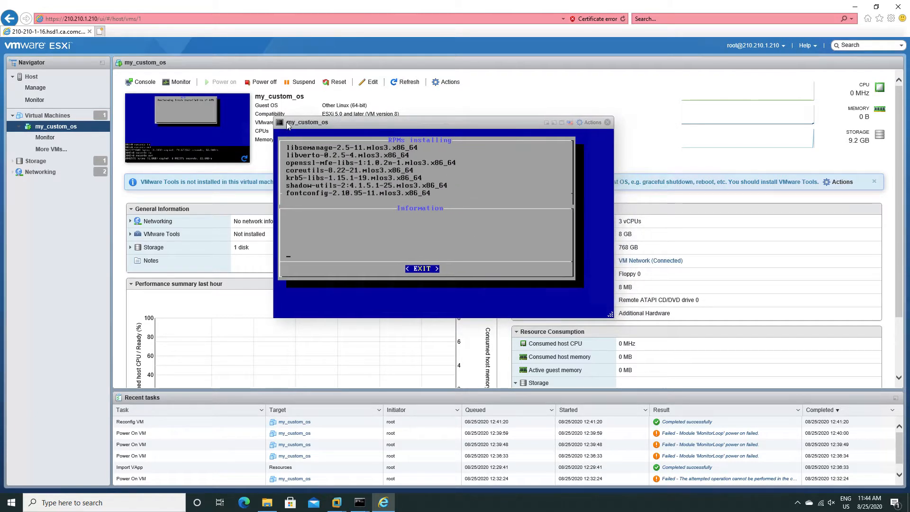
{"action": "left_click_drag", "start_coordinate": [606, 282], "coordinate": [604, 282]}
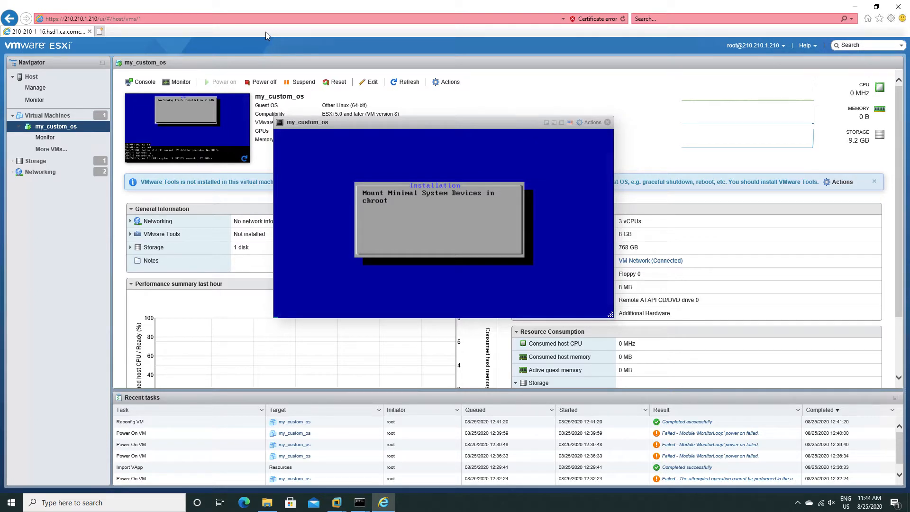
Start creating a virtual machine on the host, choosing "Create a new virtual machine" as the creation type
{"action": "right_click", "coordinate": [46, 118]}
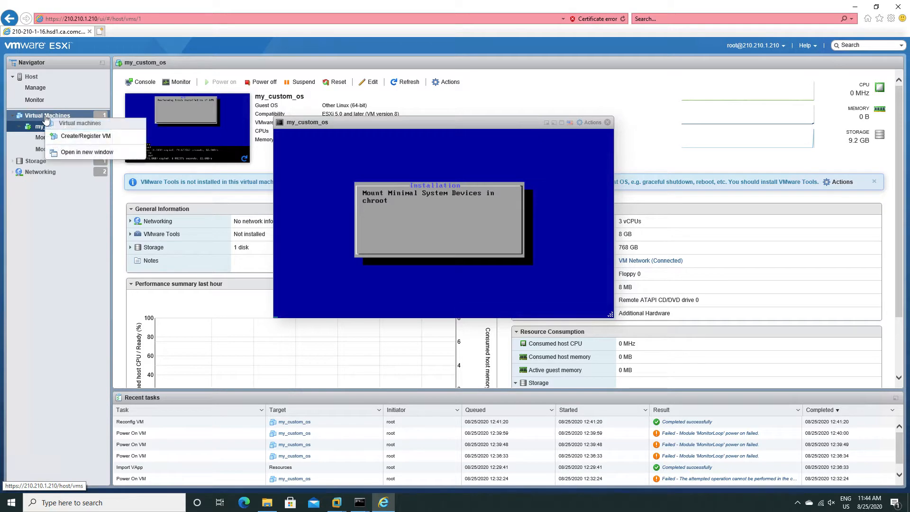
{"action": "left_click", "coordinate": [81, 137]}
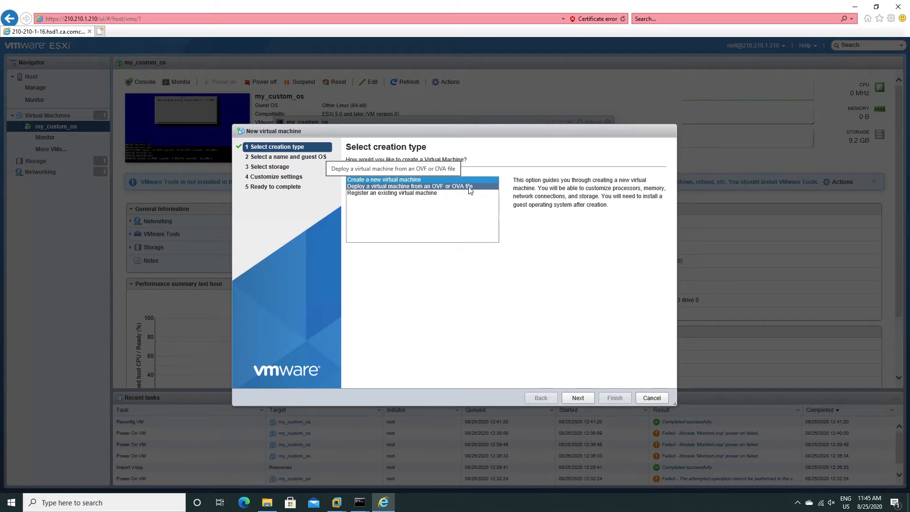
{"action": "left_click", "coordinate": [401, 182]}
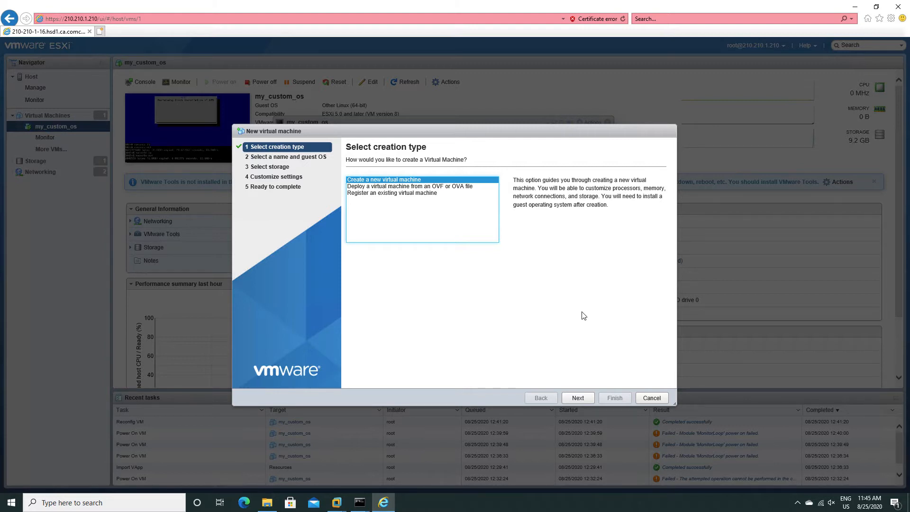
{"action": "left_click", "coordinate": [585, 400]}
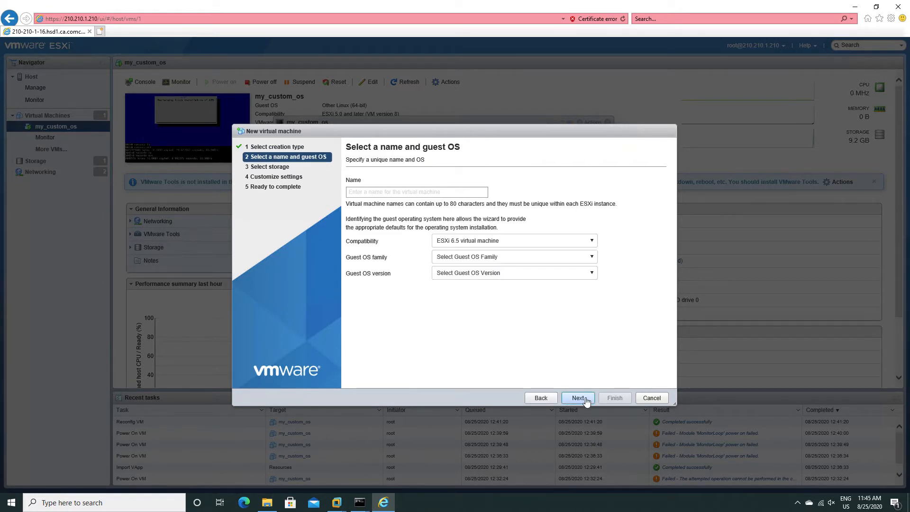
Try ESXi 5.0 virtual machine as the compatibility, and switch back to ESXi 6.5 virtual machine
{"action": "left_click", "coordinate": [506, 244]}
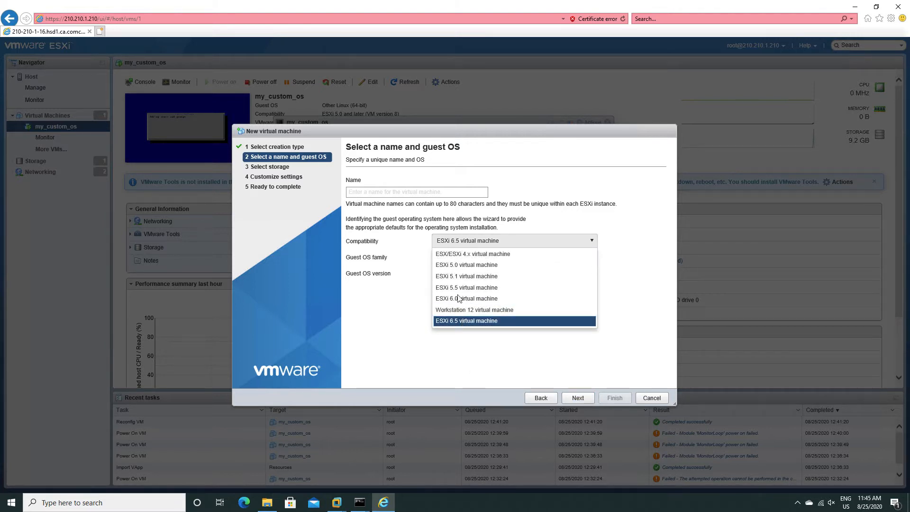
{"action": "left_click", "coordinate": [458, 268]}
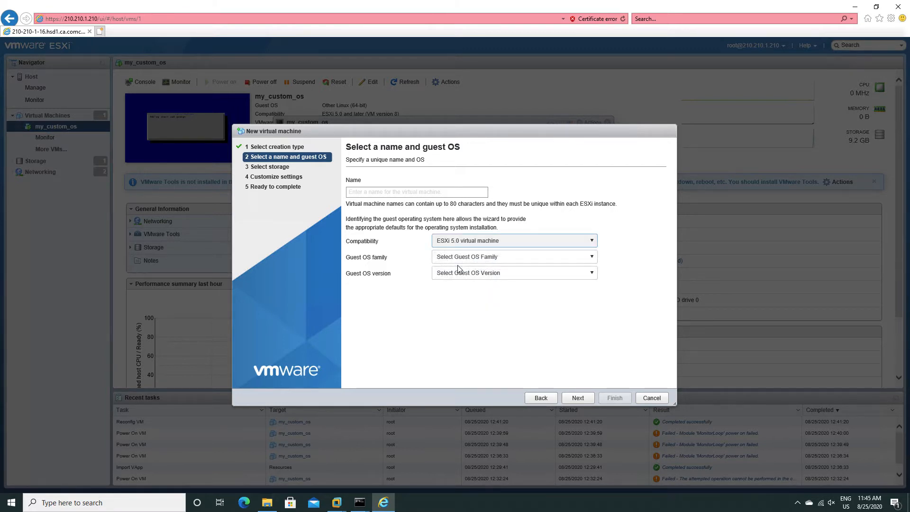
{"action": "left_click", "coordinate": [467, 243]}
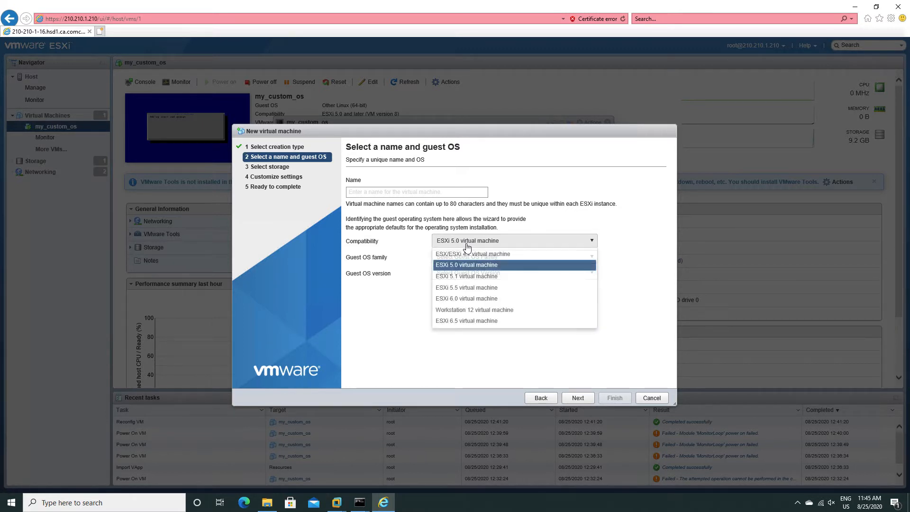
{"action": "left_click", "coordinate": [470, 320]}
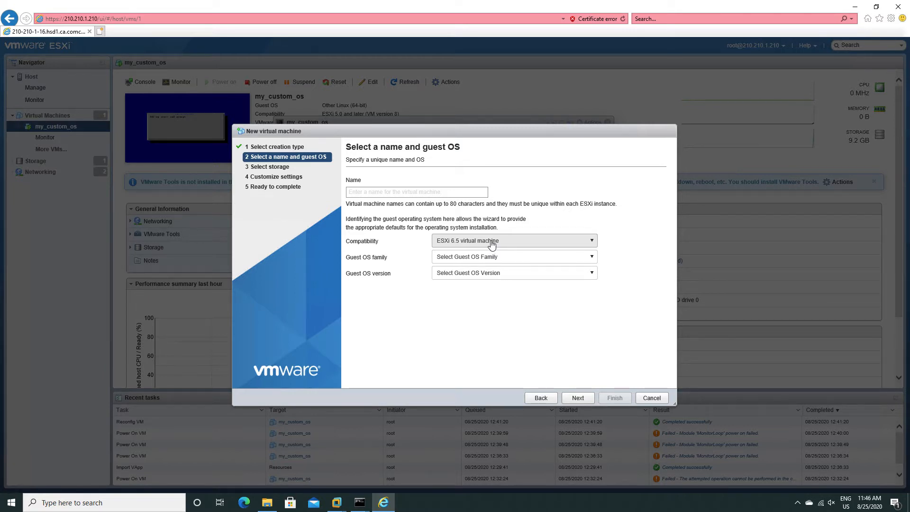
{"action": "left_click", "coordinate": [501, 240]}
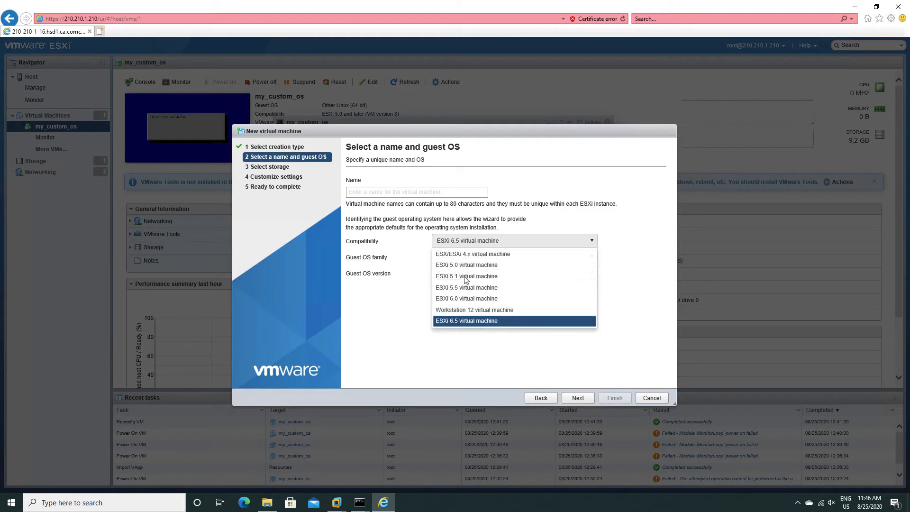
{"action": "left_click", "coordinate": [488, 321]}
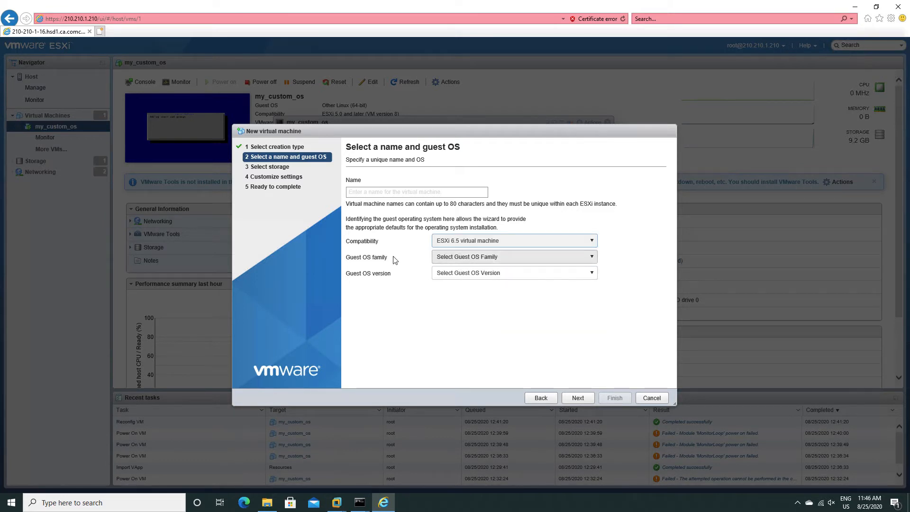
Set the guest OS family to Linux and the guest OS version to Ubuntu Linux (64-bit)
{"action": "left_click", "coordinate": [473, 259]}
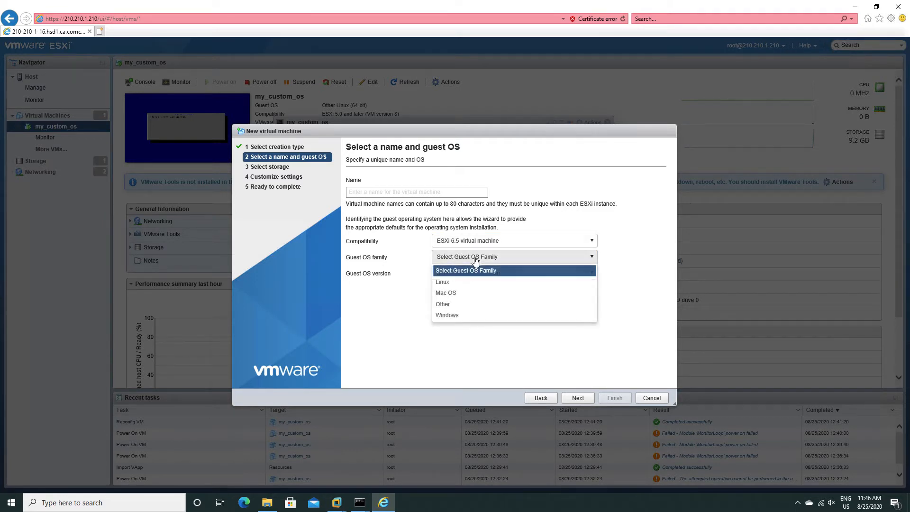
{"action": "left_click", "coordinate": [447, 282]}
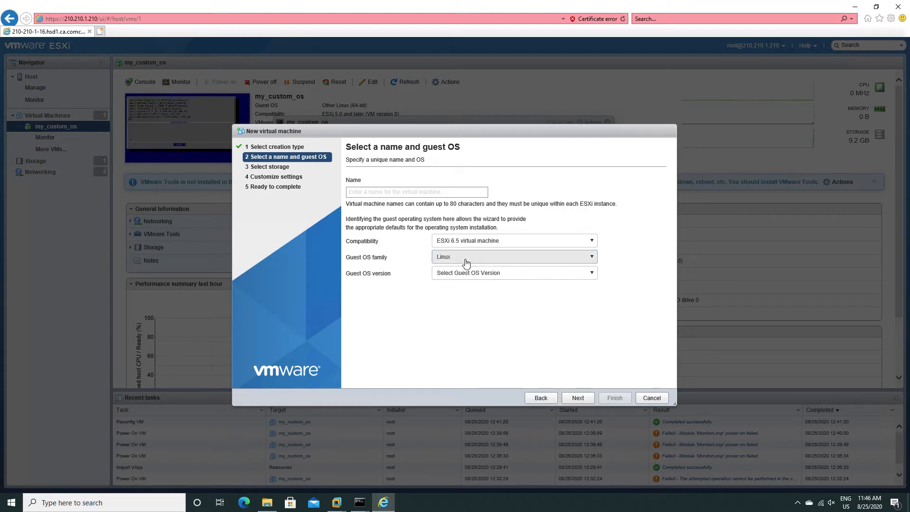
{"action": "left_click", "coordinate": [460, 275]}
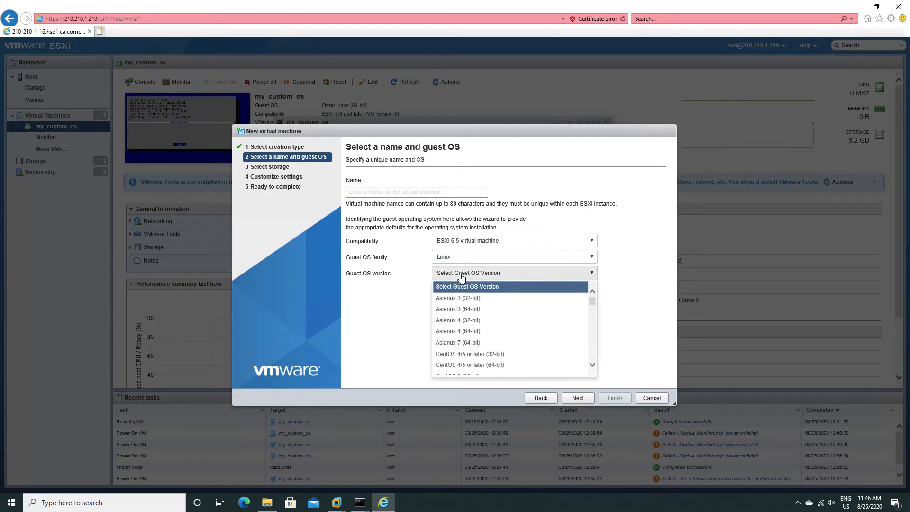
{"action": "scroll", "coordinate": [504, 349], "scroll_direction": "down", "scroll_amount": 4}
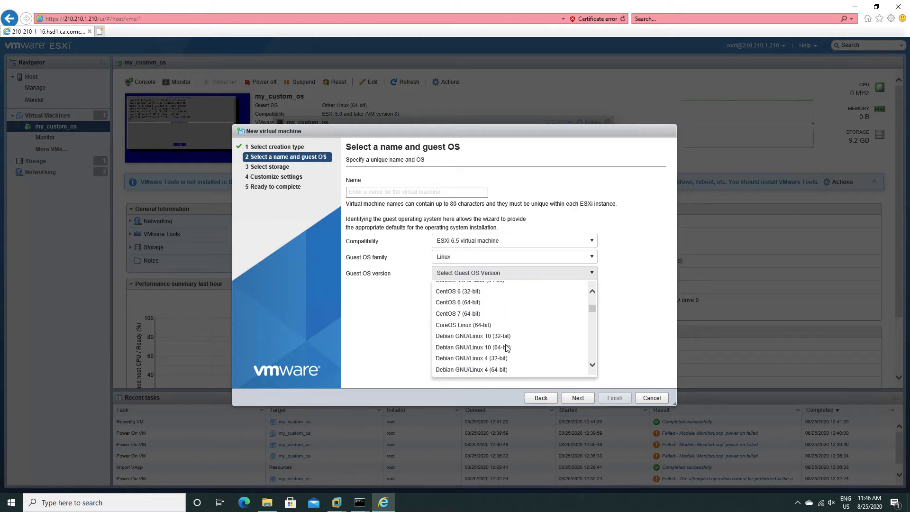
{"action": "scroll", "coordinate": [504, 341], "scroll_direction": "down", "scroll_amount": 3}
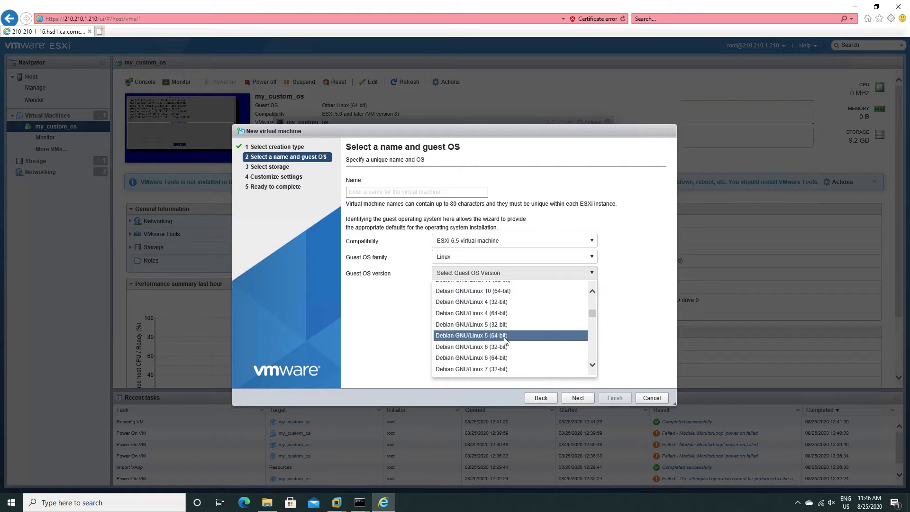
{"action": "left_click_drag", "start_coordinate": [593, 314], "coordinate": [589, 364]}
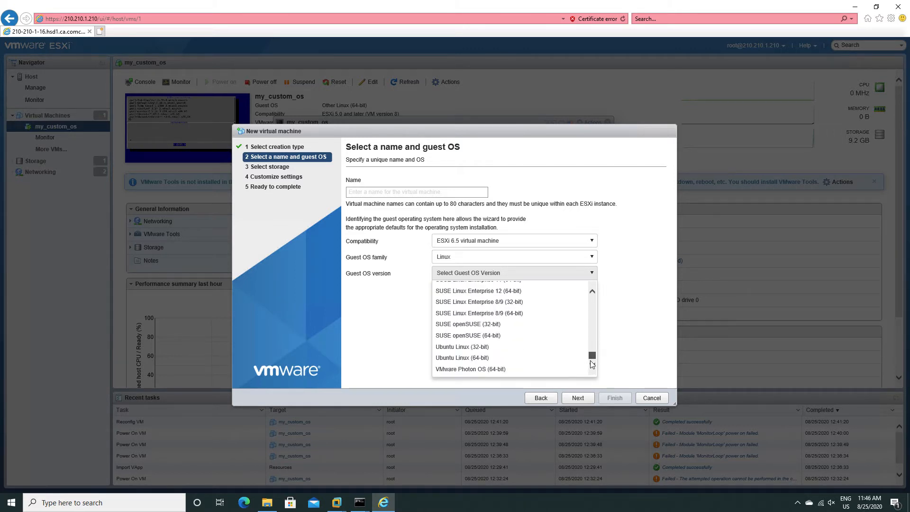
{"action": "scroll", "coordinate": [474, 352], "scroll_direction": "up", "scroll_amount": 2}
{"action": "left_click_drag", "start_coordinate": [473, 353], "coordinate": [592, 359]}
{"action": "left_click", "coordinate": [457, 358]}
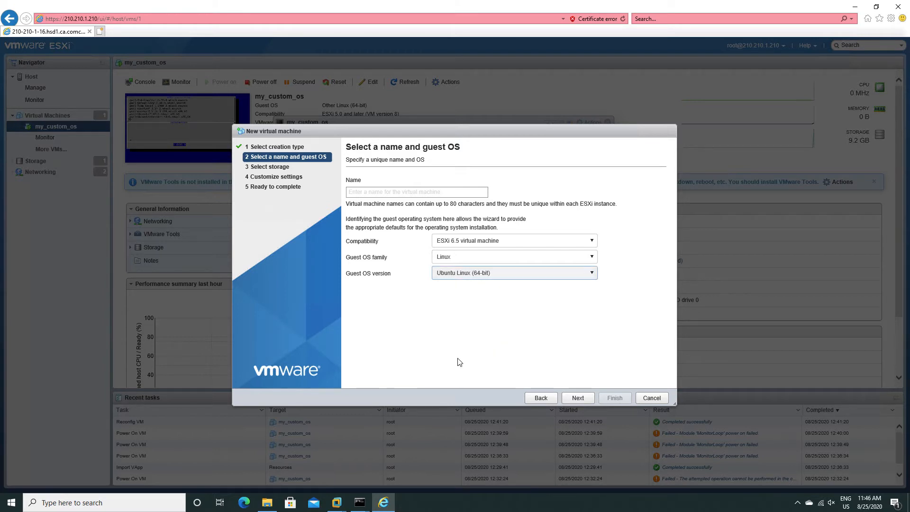
Name the virtual machine ubuntu_20.04 and accept datastore1 as its storage
{"action": "left_click", "coordinate": [578, 400]}
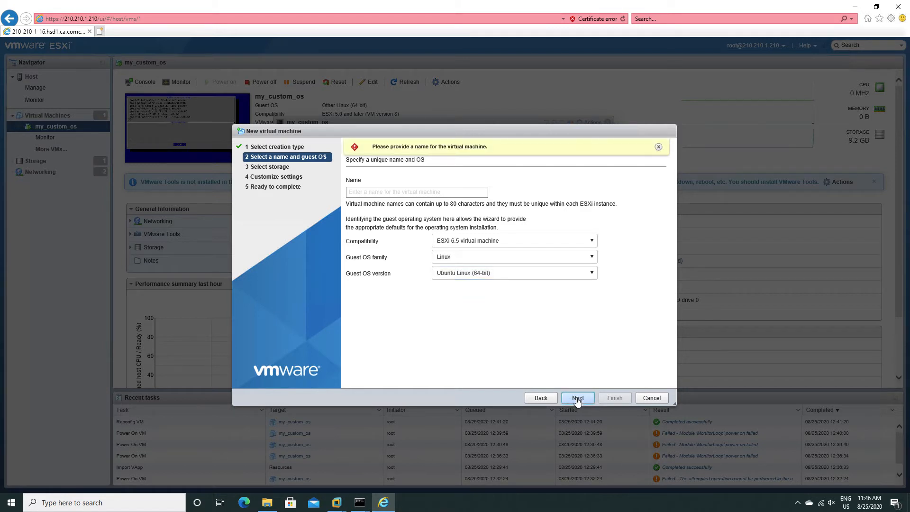
{"action": "left_click", "coordinate": [388, 193]}
{"action": "type", "text": "ubu"}
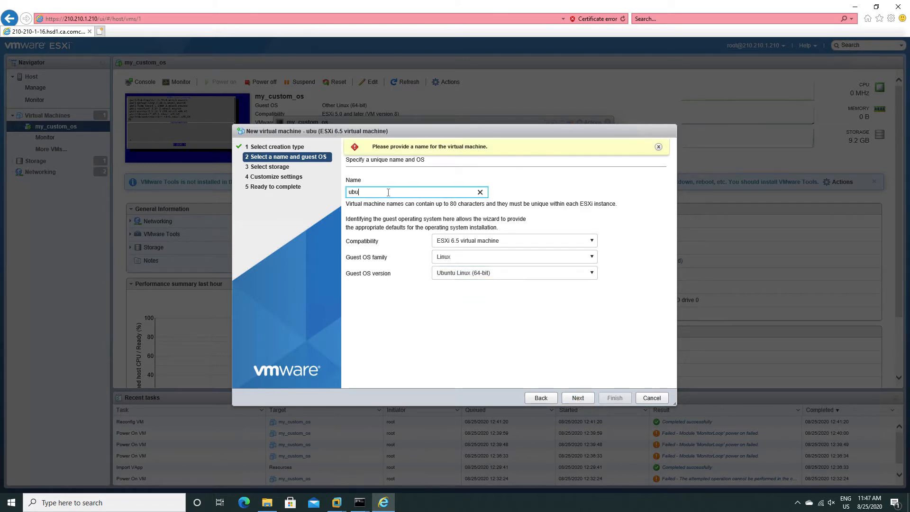
{"action": "type", "text": "ntu_20."}
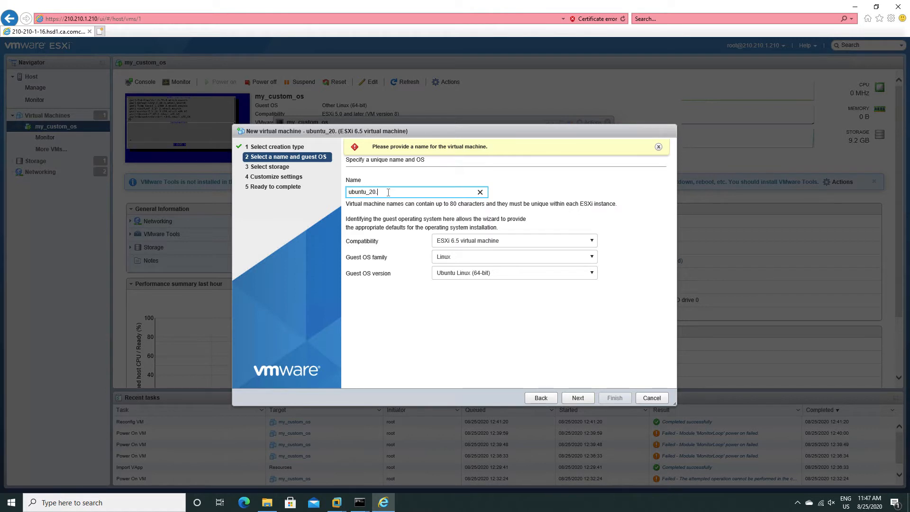
{"action": "type", "text": "04"}
{"action": "left_click", "coordinate": [577, 399]}
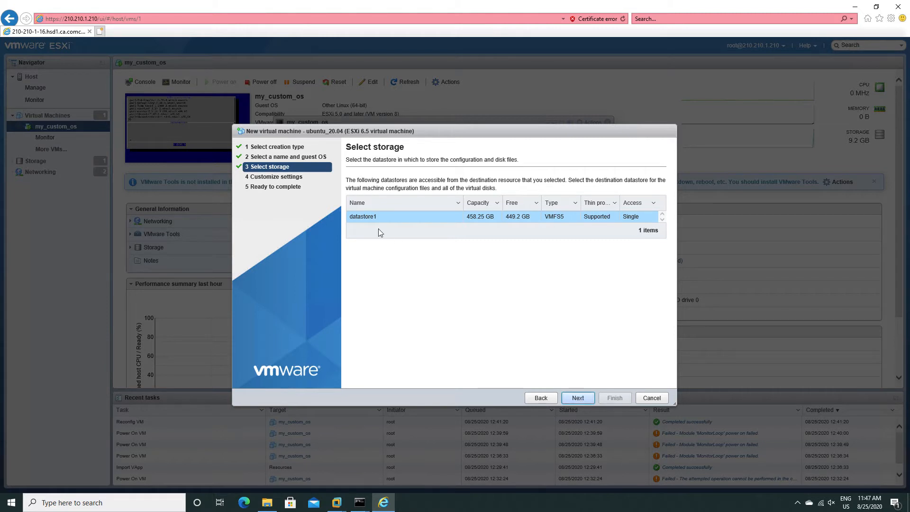
{"action": "left_click", "coordinate": [579, 399]}
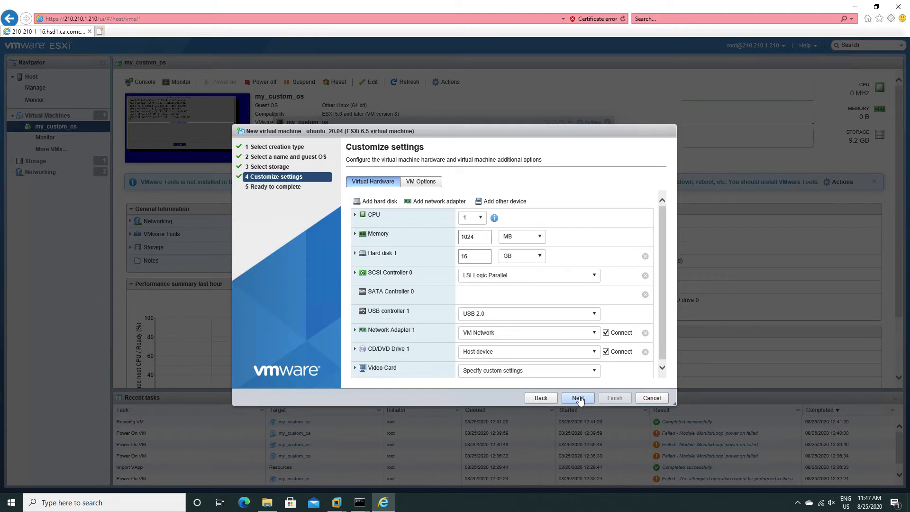
Set the virtual machine's memory to 2048 MB and Hard disk 1 to 50 GB
{"action": "double_click", "coordinate": [479, 240]}
{"action": "type", "text": "2048"}
{"action": "double_click", "coordinate": [482, 258]}
{"action": "type", "text": "50"}
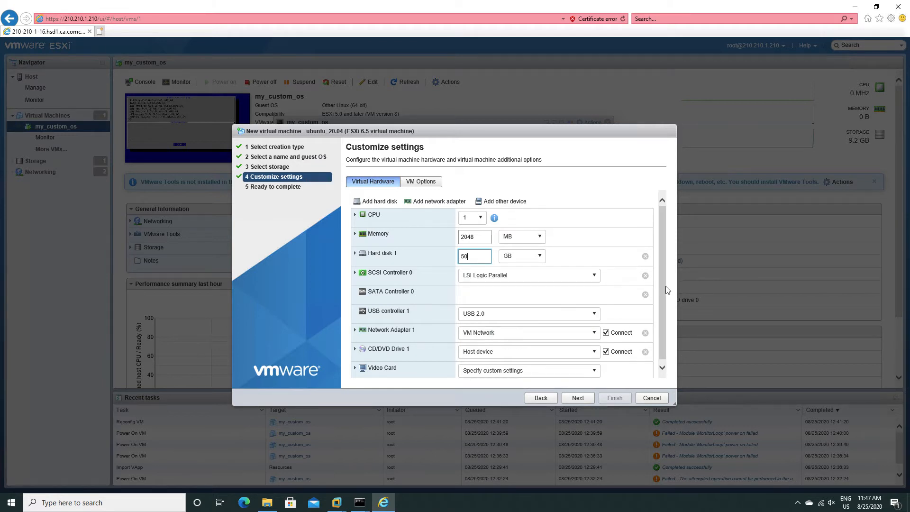
Check the available USB controller versions, keeping USB 2.0 selected
{"action": "left_click_drag", "start_coordinate": [662, 290], "coordinate": [661, 319]}
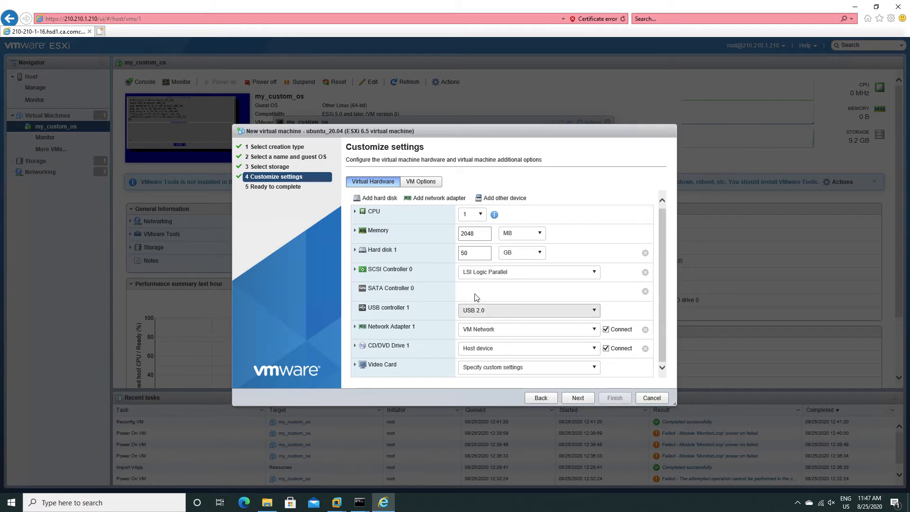
{"action": "left_click", "coordinate": [491, 312]}
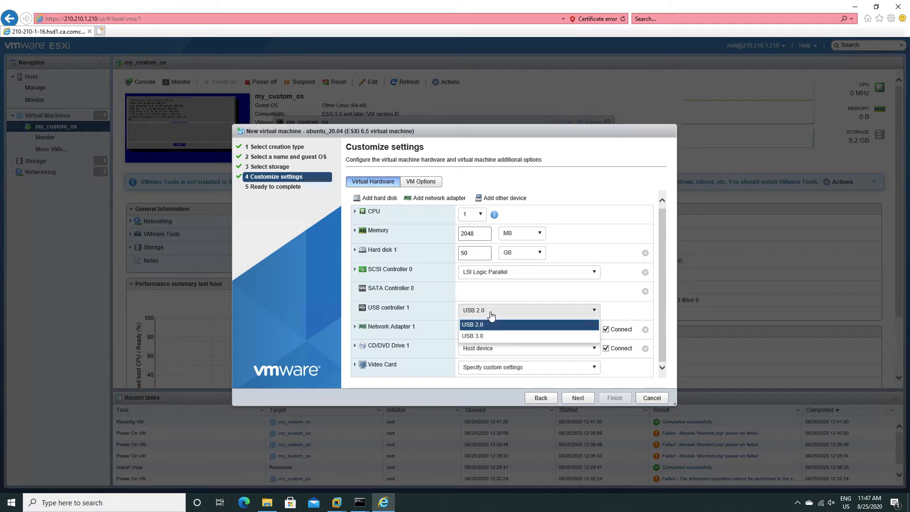
{"action": "left_click", "coordinate": [491, 314]}
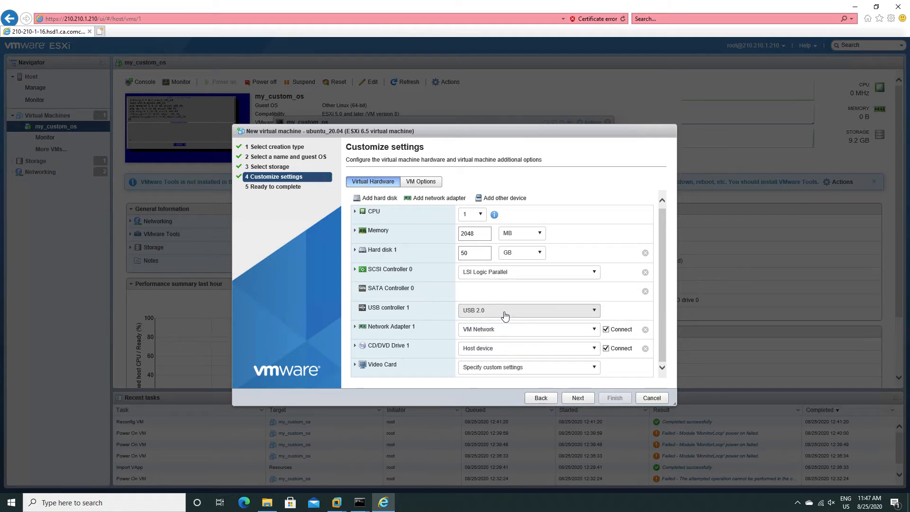
{"action": "left_click", "coordinate": [503, 315]}
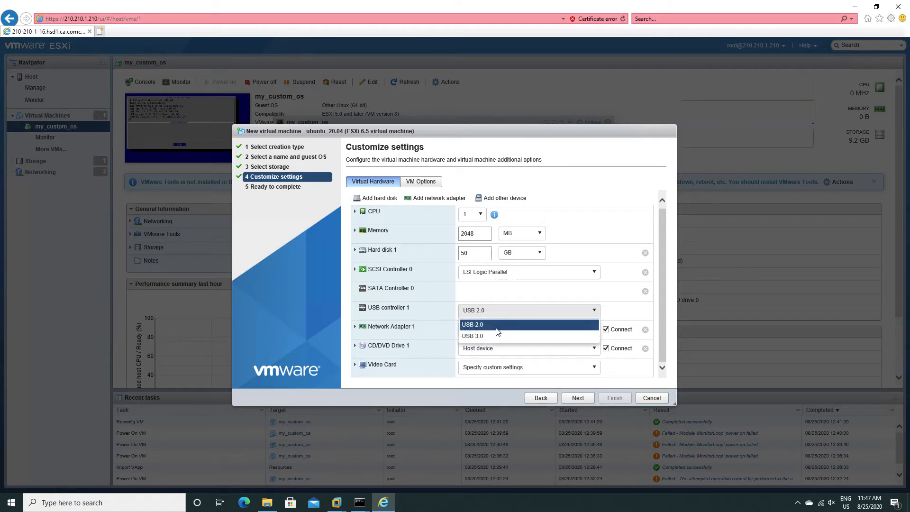
{"action": "left_click", "coordinate": [493, 313]}
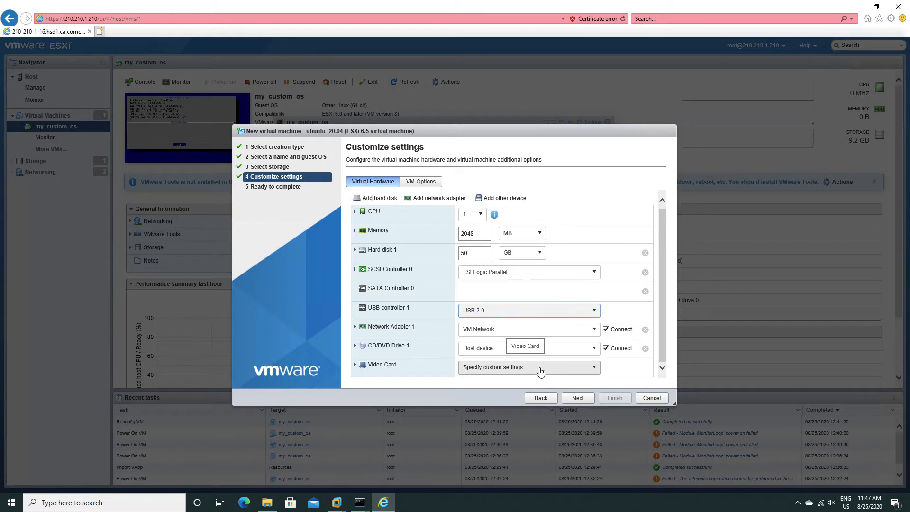
Review the settings summary of ubuntu_20.04 and finish creating the virtual machine
{"action": "left_click", "coordinate": [573, 398]}
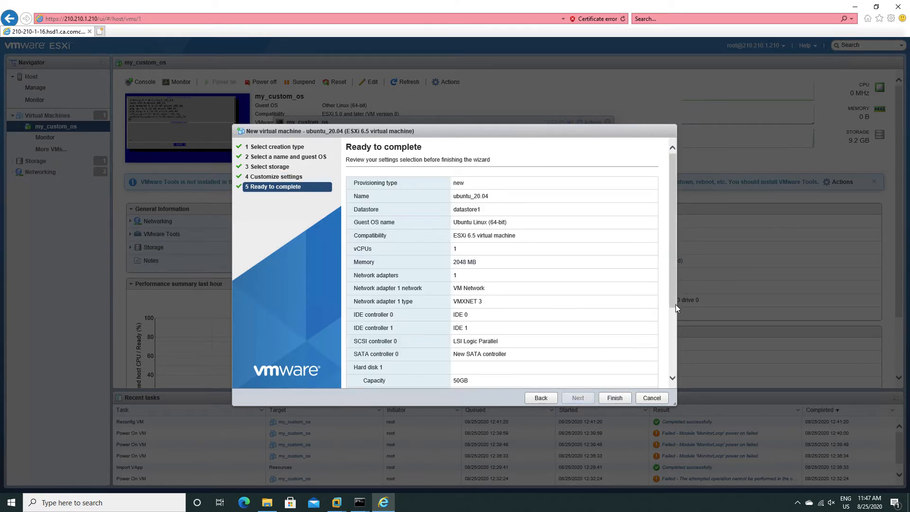
{"action": "scroll", "coordinate": [675, 307], "scroll_direction": "down", "scroll_amount": 3}
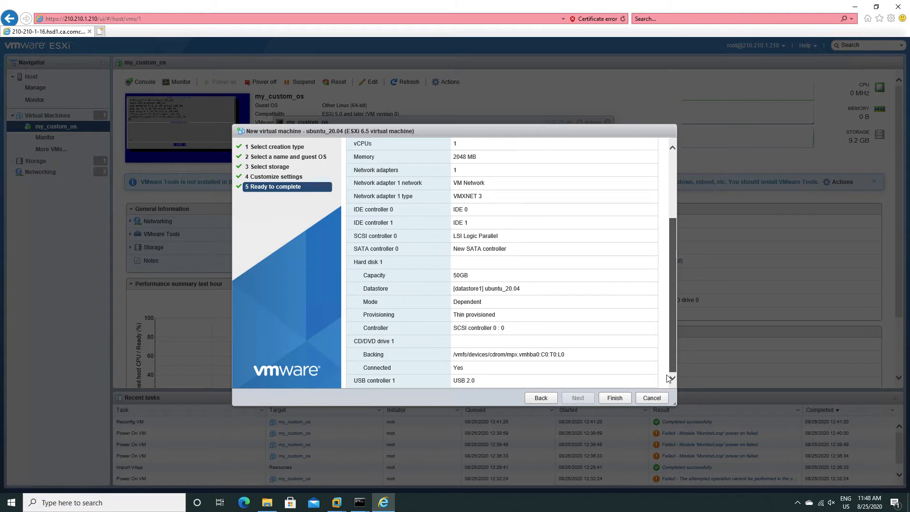
{"action": "left_click", "coordinate": [615, 398]}
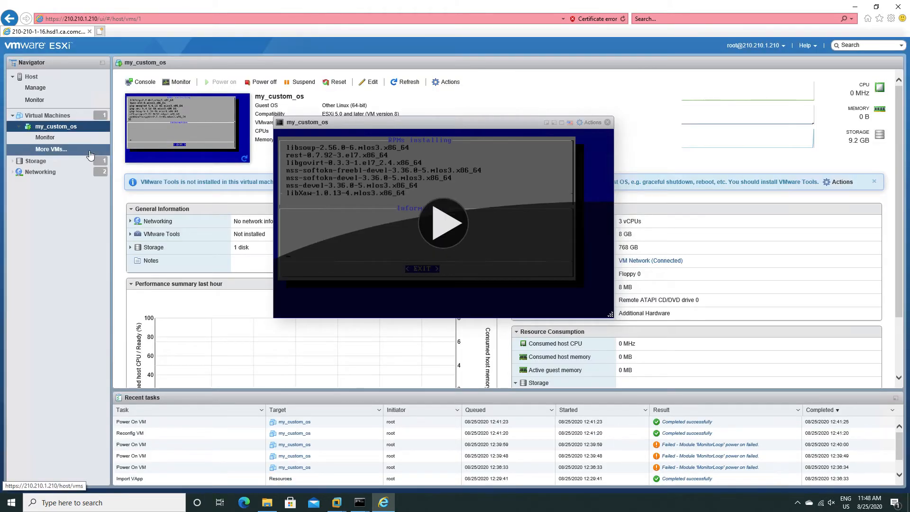
Show the full list of virtual machines and move the my_custom_os console window clear of its entries
{"action": "left_click", "coordinate": [53, 150]}
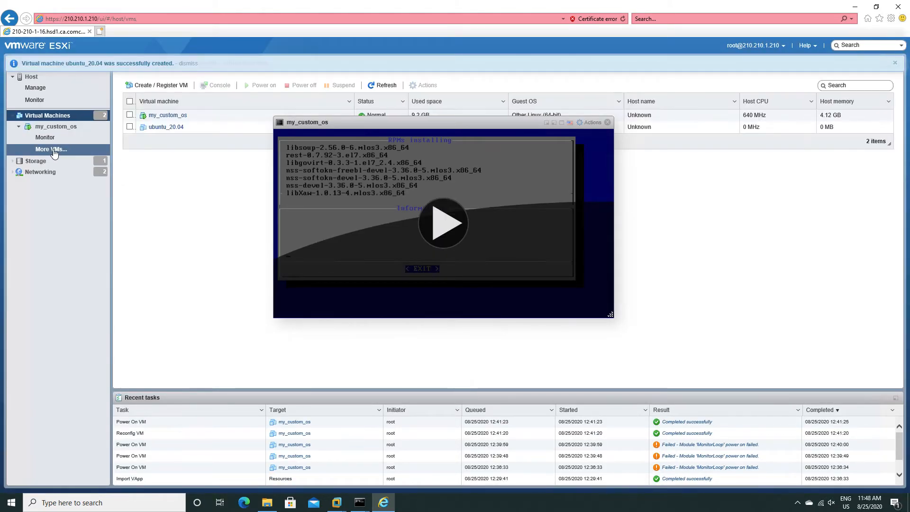
{"action": "left_click_drag", "start_coordinate": [343, 122], "coordinate": [451, 162]}
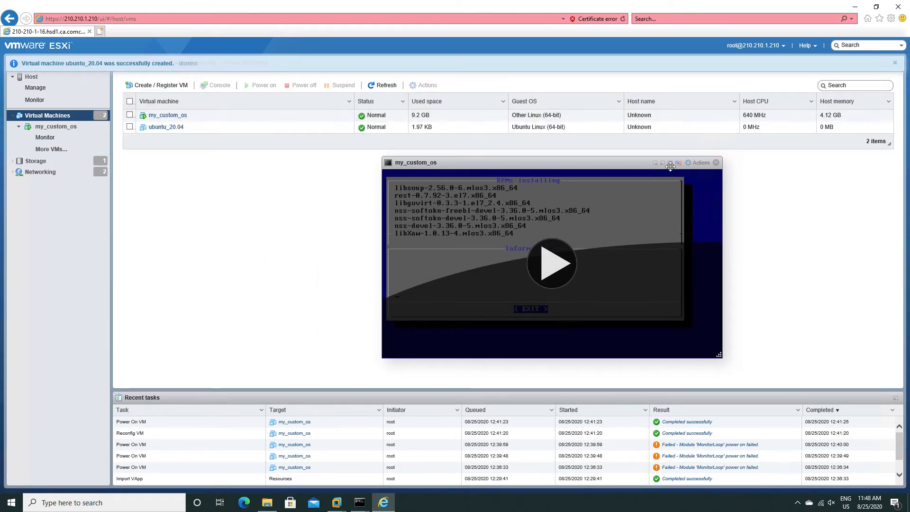
Open the settings of the ubuntu_20.04 virtual machine for editing, with the my_custom_os console window moved aside
{"action": "left_click", "coordinate": [159, 127]}
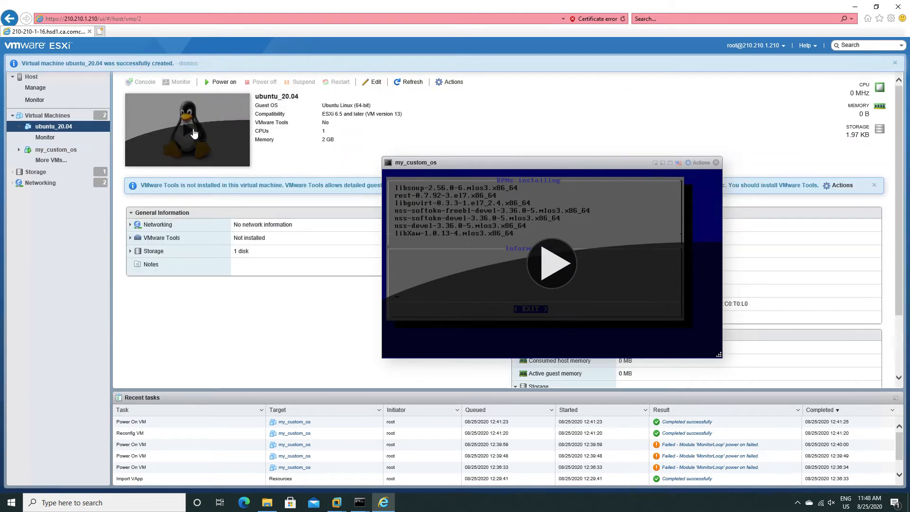
{"action": "left_click_drag", "start_coordinate": [474, 163], "coordinate": [661, 165]}
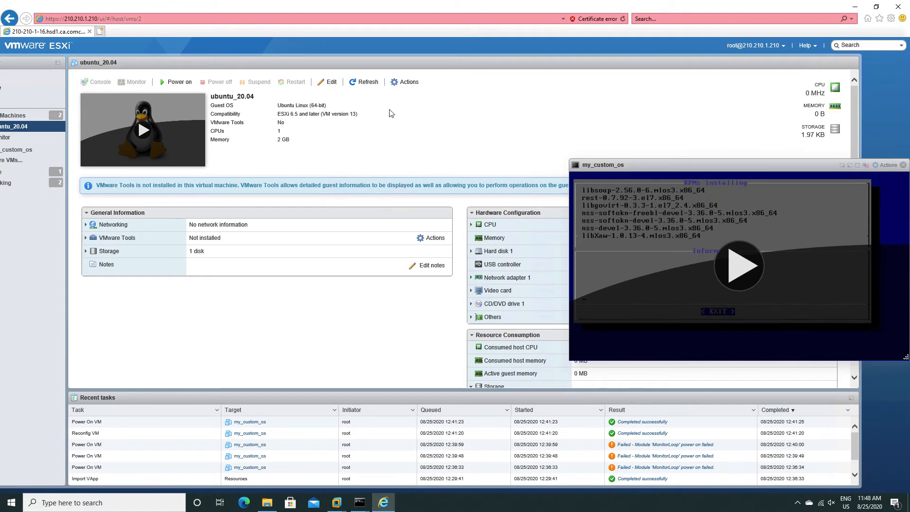
{"action": "left_click", "coordinate": [331, 82]}
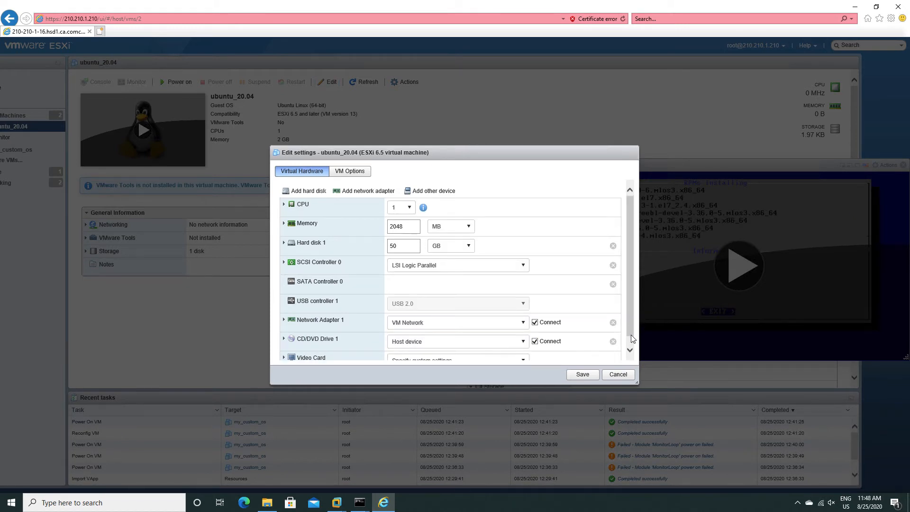
Set CD/DVD Drive 1 to the datastore1 ISO file ubuntu-20.04-desktop-amd64.iso and save the virtual machine settings
{"action": "scroll", "coordinate": [630, 335], "scroll_direction": "down", "scroll_amount": 1}
{"action": "left_click", "coordinate": [441, 332]}
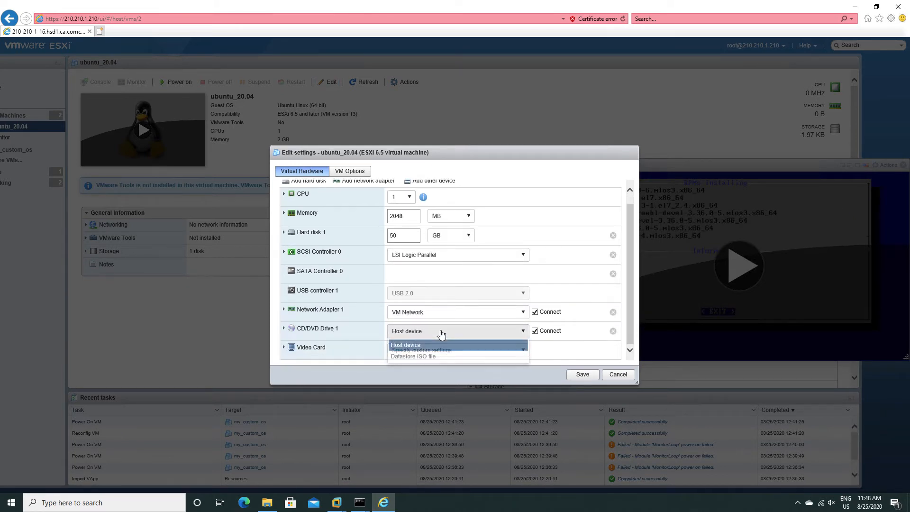
{"action": "left_click", "coordinate": [419, 356]}
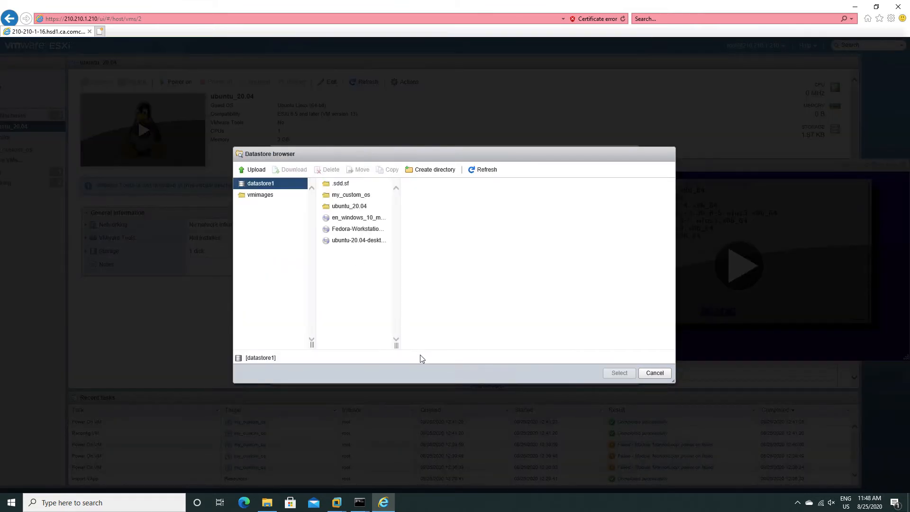
{"action": "left_click", "coordinate": [352, 207]}
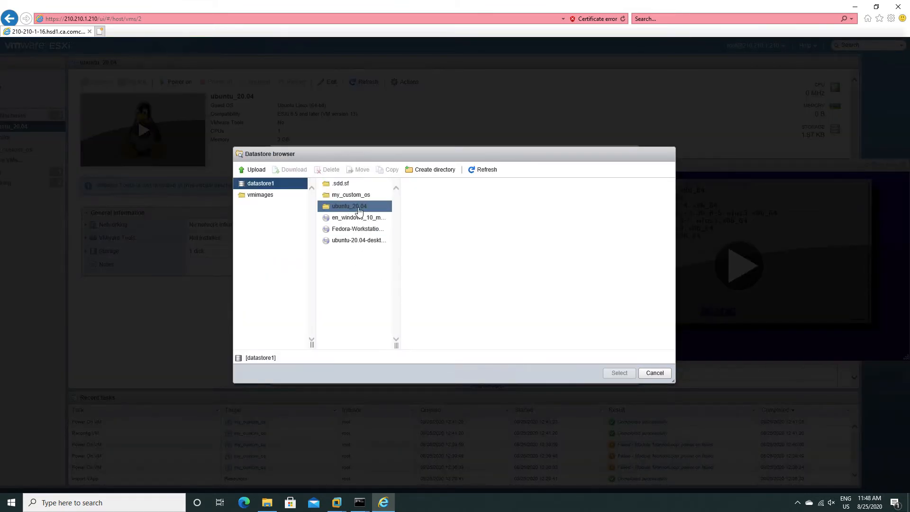
{"action": "left_click", "coordinate": [383, 245]}
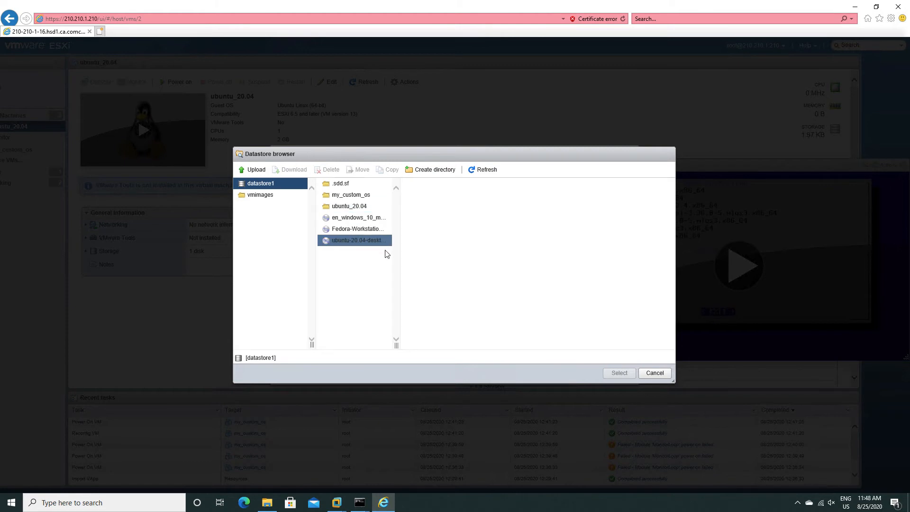
{"action": "left_click", "coordinate": [351, 244]}
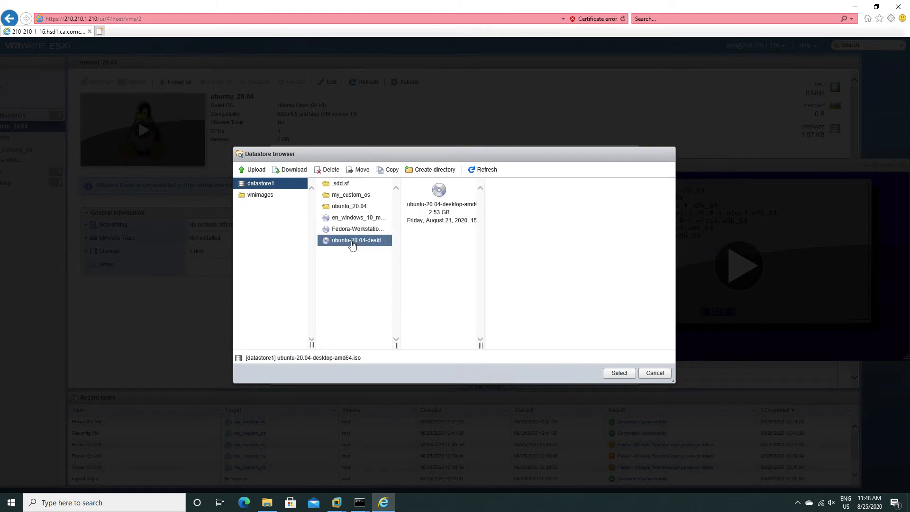
{"action": "left_click", "coordinate": [620, 374]}
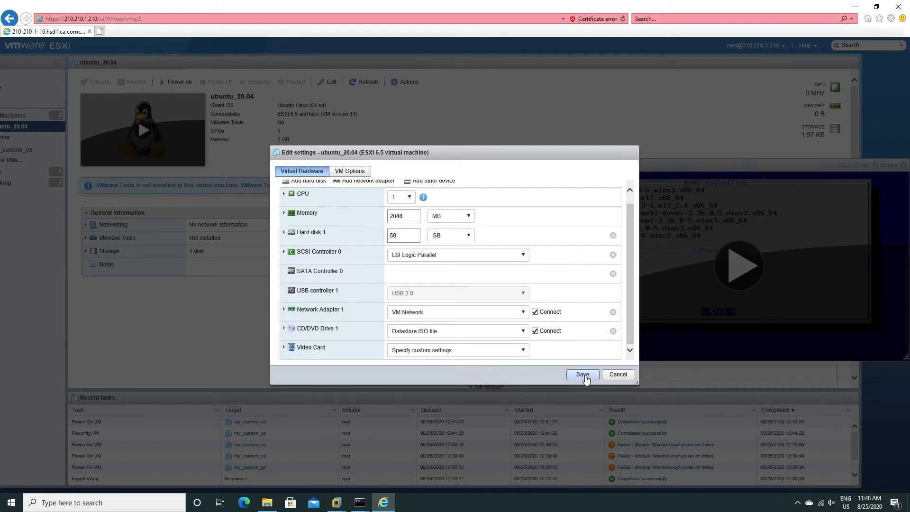
{"action": "left_click", "coordinate": [584, 375]}
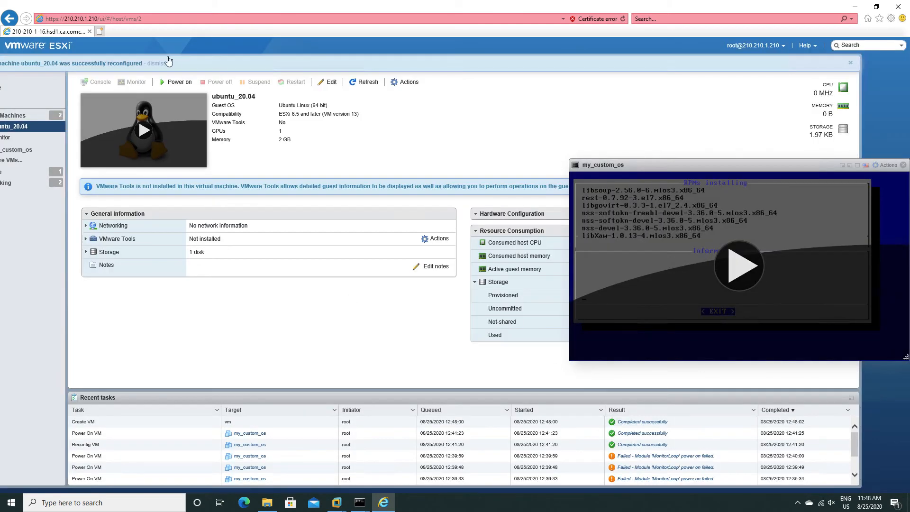
Power on ubuntu_20.04 and open its browser console, placing it over the middle of the restored browser window
{"action": "left_click", "coordinate": [178, 82]}
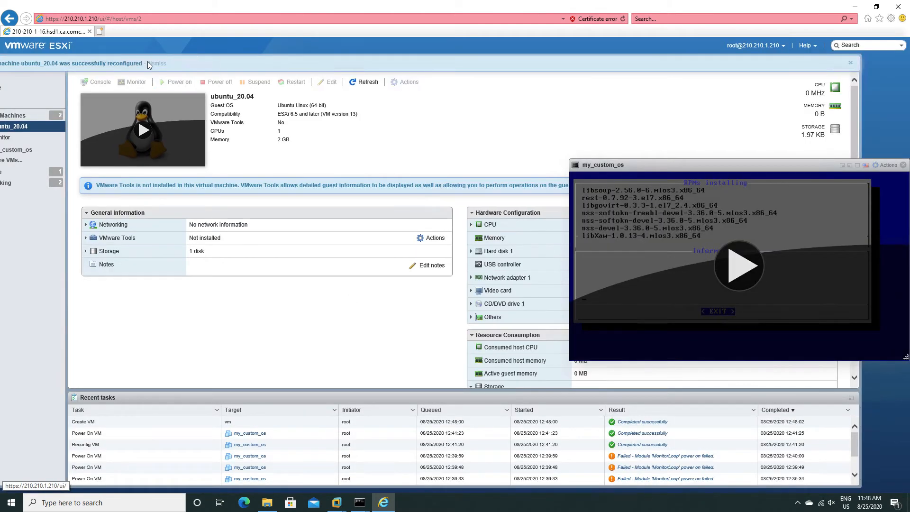
{"action": "left_click_drag", "start_coordinate": [256, 6], "coordinate": [242, 30]}
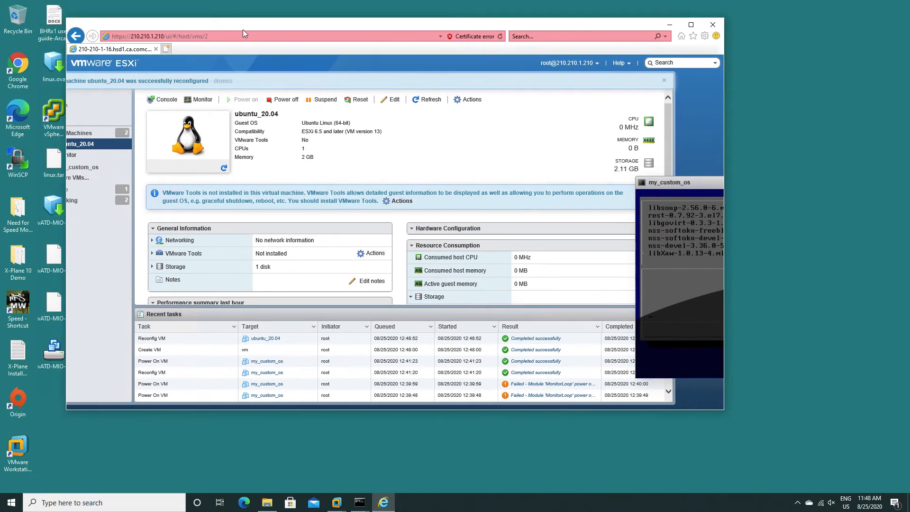
{"action": "left_click", "coordinate": [162, 99]}
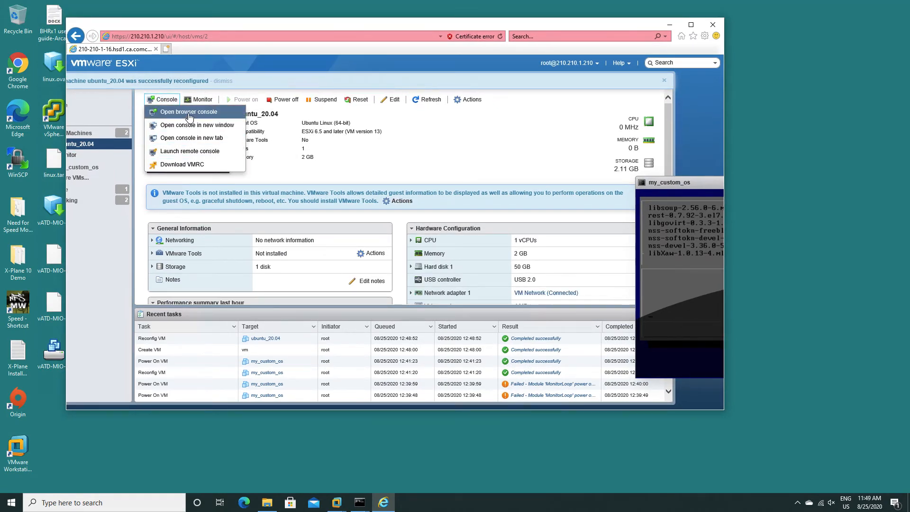
{"action": "left_click", "coordinate": [189, 113]}
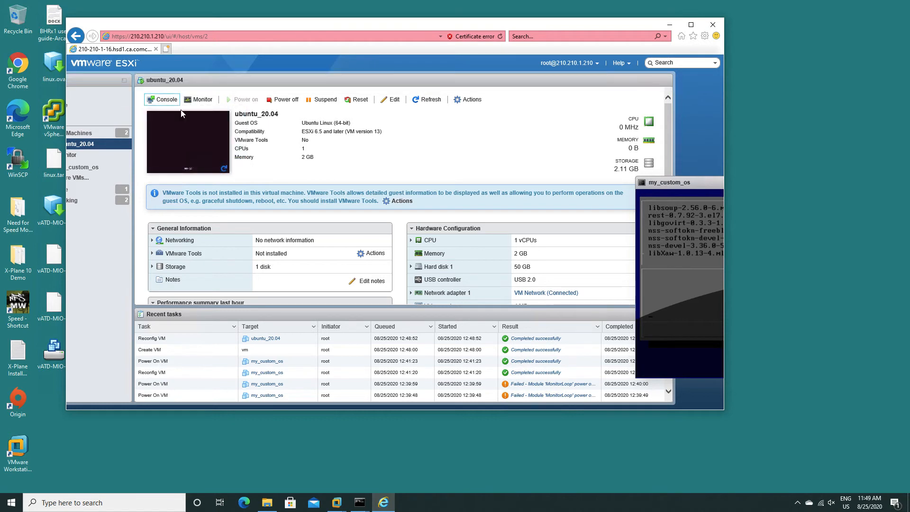
{"action": "left_click", "coordinate": [169, 100]}
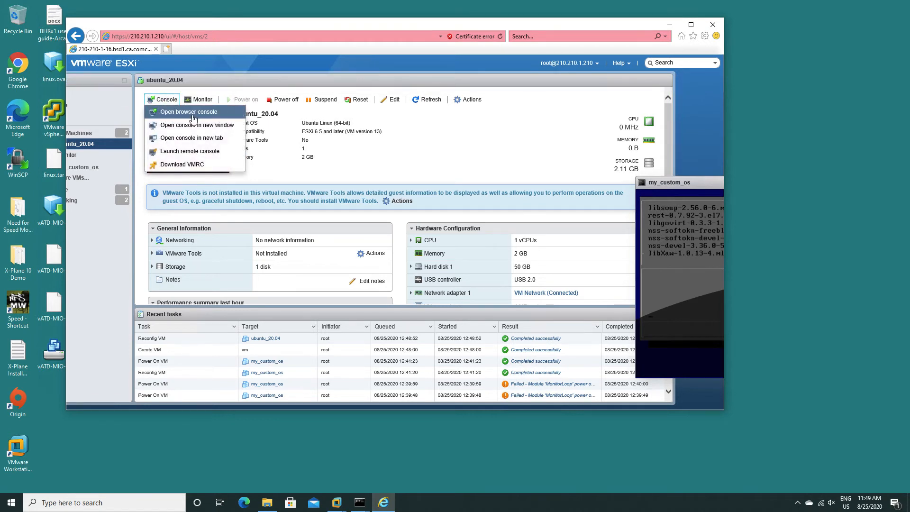
{"action": "left_click", "coordinate": [192, 113]}
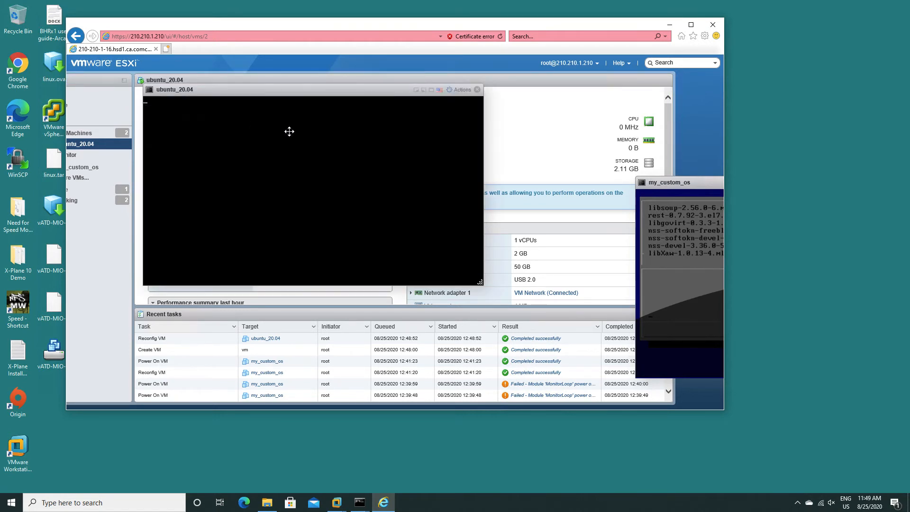
{"action": "left_click_drag", "start_coordinate": [305, 93], "coordinate": [406, 247]}
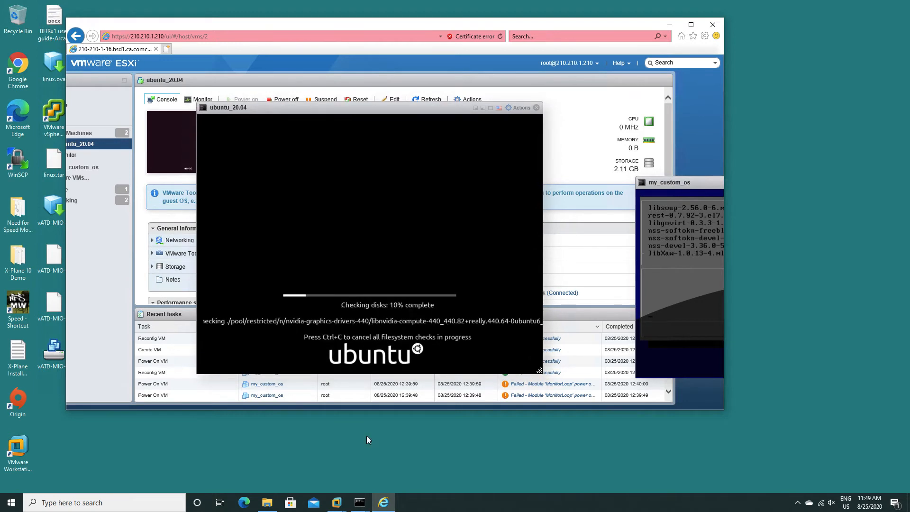
Switch to the open Command Prompt window and start a bash shell on a fresh prompt line
{"action": "mouse_move", "coordinate": [360, 502]}
{"action": "left_click", "coordinate": [401, 476]}
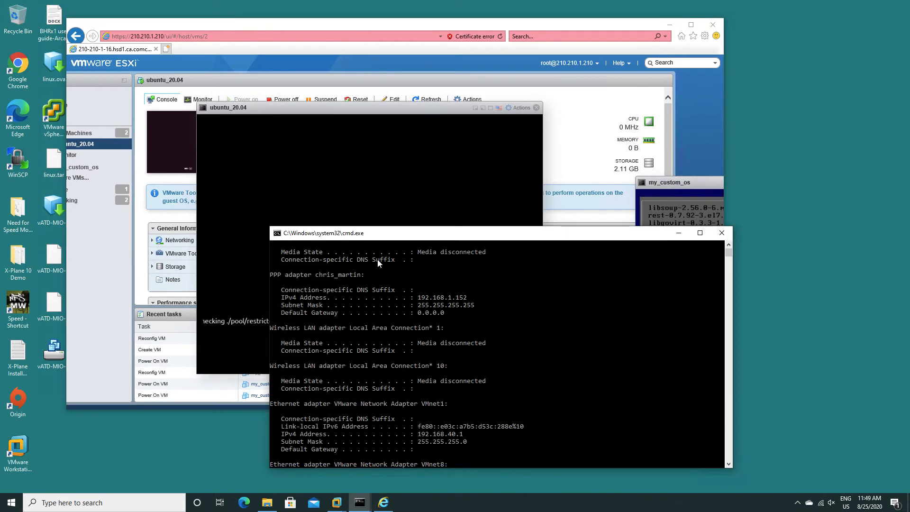
{"action": "left_click_drag", "start_coordinate": [448, 237], "coordinate": [406, 209]}
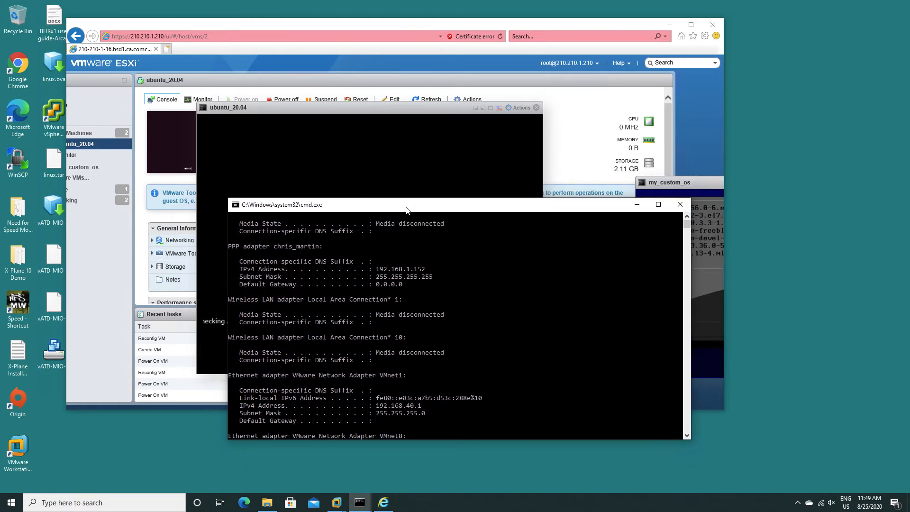
{"action": "key", "text": "Return"}
{"action": "key", "text": "Return"}
{"action": "key", "text": "Return"}
{"action": "key", "text": "Return"}
{"action": "key", "text": "Return"}
{"action": "type", "text": "b"}
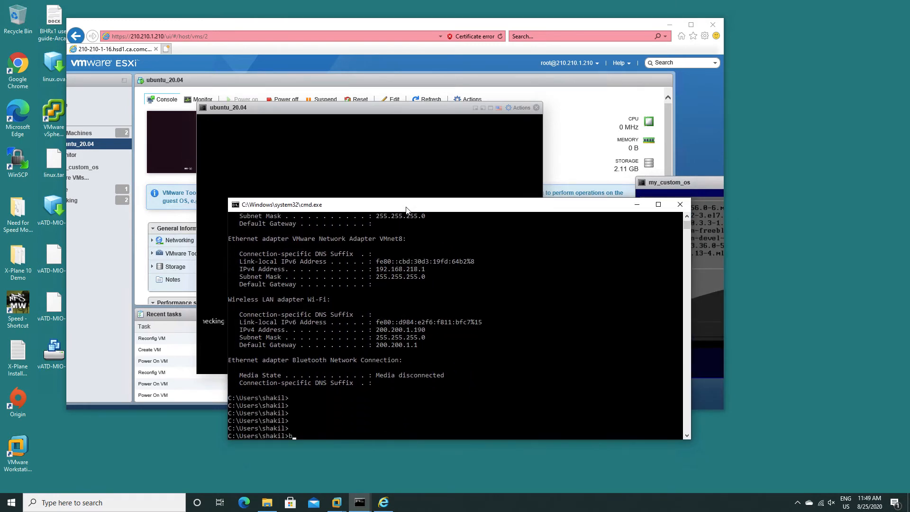
{"action": "type", "text": "ash"}
{"action": "key", "text": "Return"}
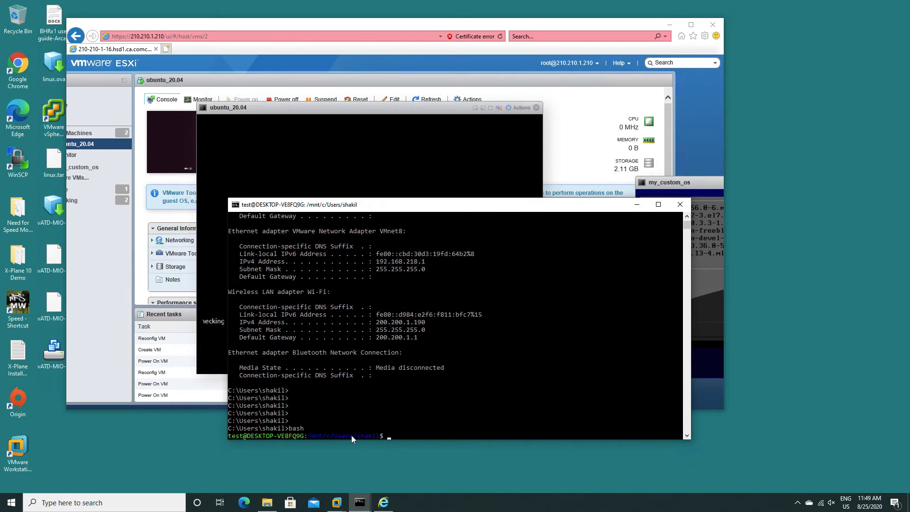
{"action": "left_click", "coordinate": [437, 375]}
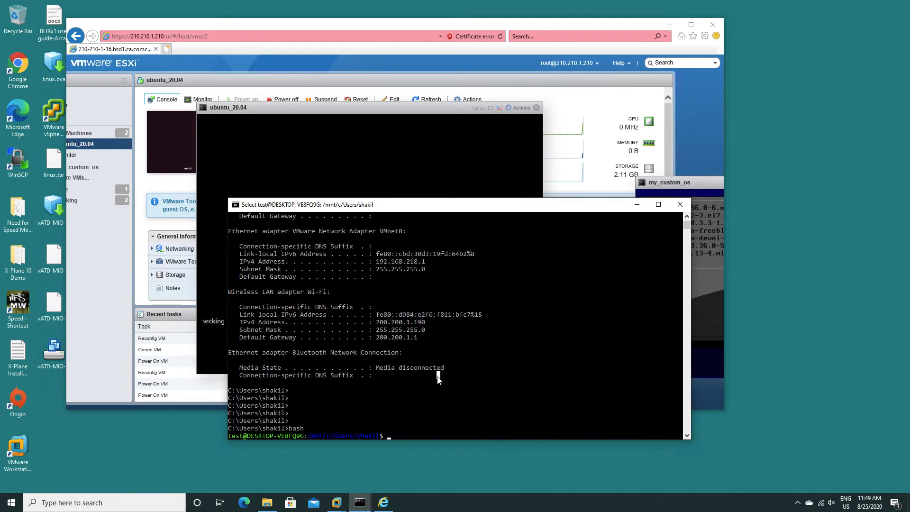
{"action": "type", "text": "ssh ro"}
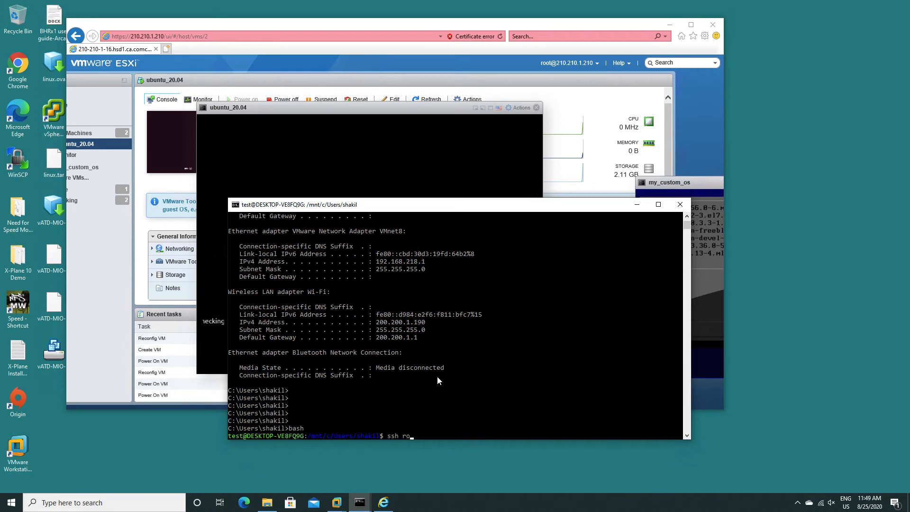
{"action": "type", "text": "ot@210.210.1.210"}
{"action": "key", "text": "Return"}
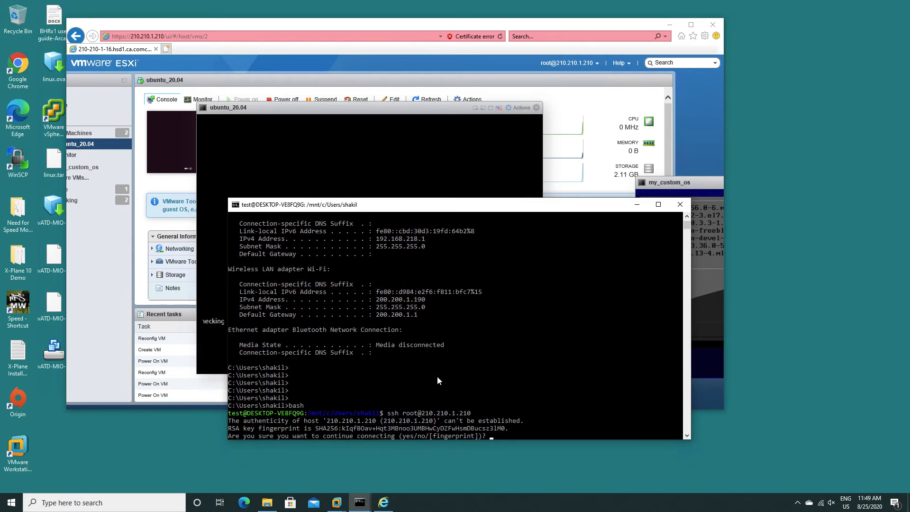
{"action": "type", "text": "yes"}
{"action": "key", "text": "Return"}
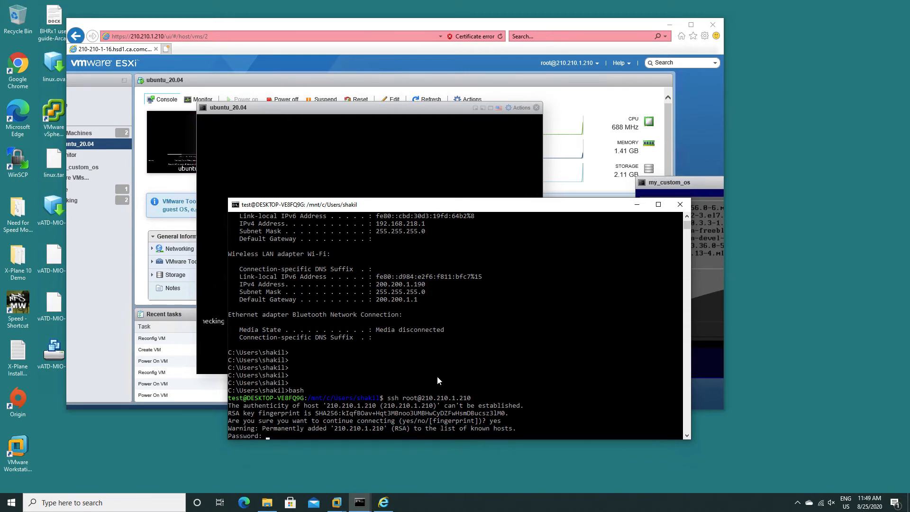
{"action": "key", "text": "Return"}
Query the ESXi host's file system usage with df -k for the current directory and for all volumes
{"action": "type", "text": "df "}
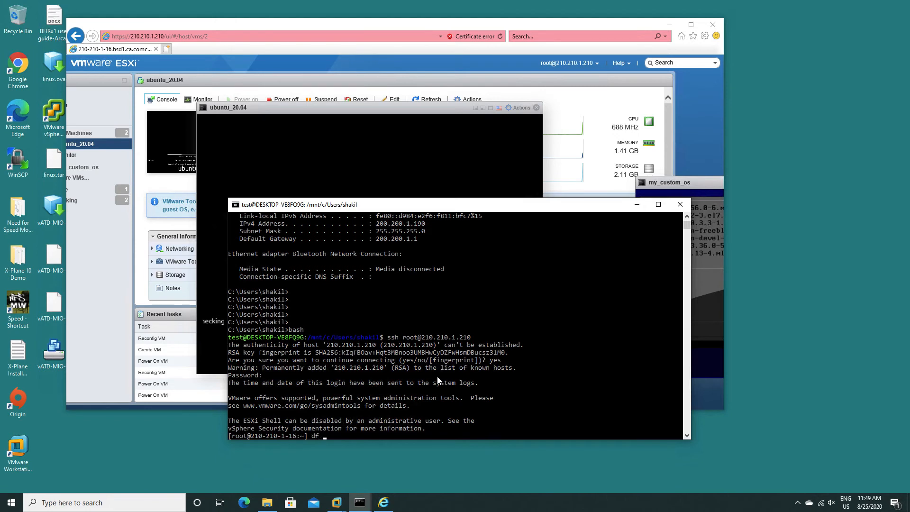
{"action": "type", "text": "-k ."}
{"action": "key", "text": "Return"}
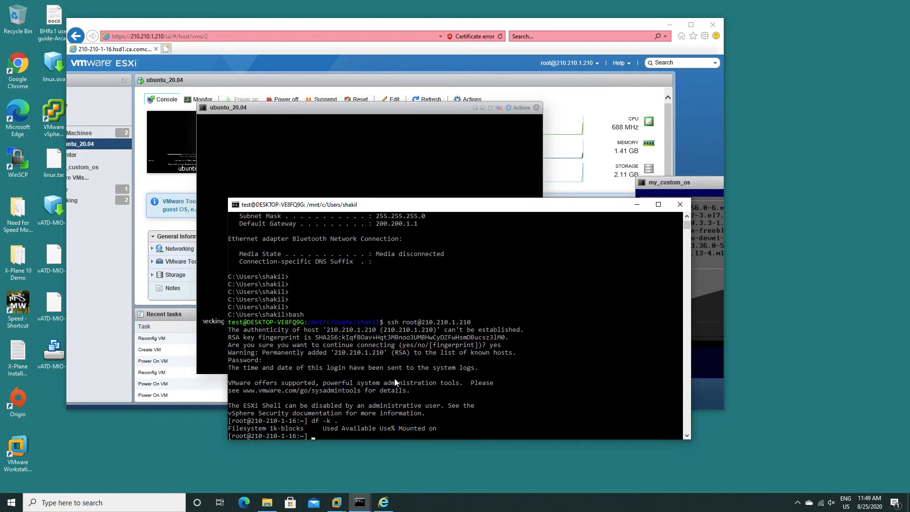
{"action": "type", "text": "df -k"}
{"action": "key", "text": "Return"}
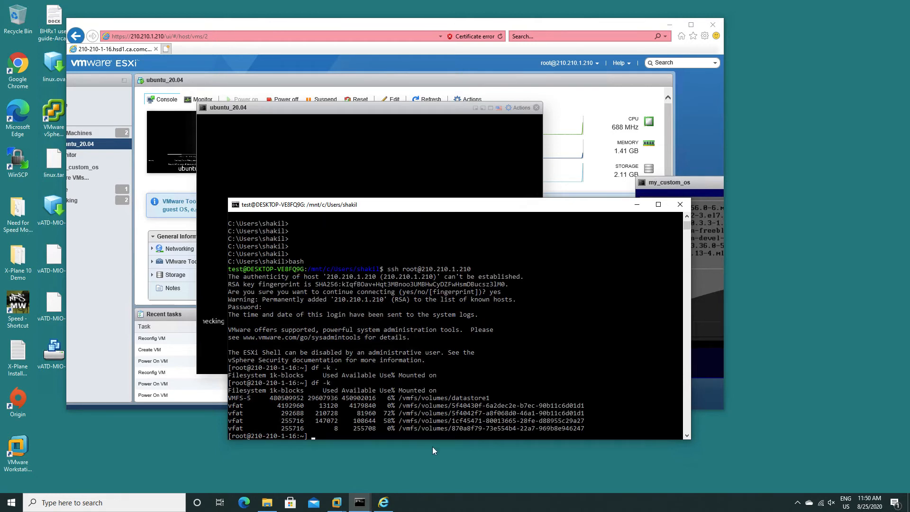
Examine the mounted volumes in the df output, comparing the vfat entries with the /vmfs/volumes/datastore1 path
{"action": "left_click_drag", "start_coordinate": [398, 398], "coordinate": [521, 377]}
{"action": "left_click", "coordinate": [564, 328]}
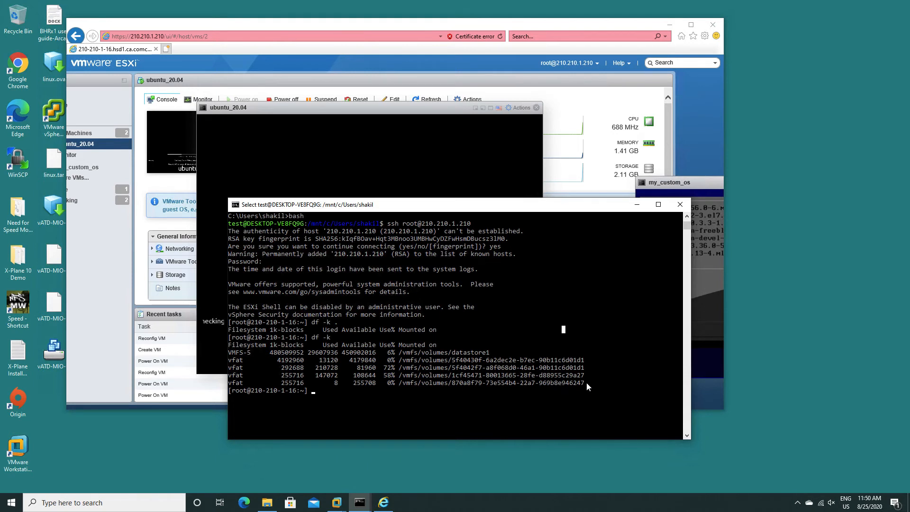
{"action": "left_click_drag", "start_coordinate": [593, 380], "coordinate": [275, 360]}
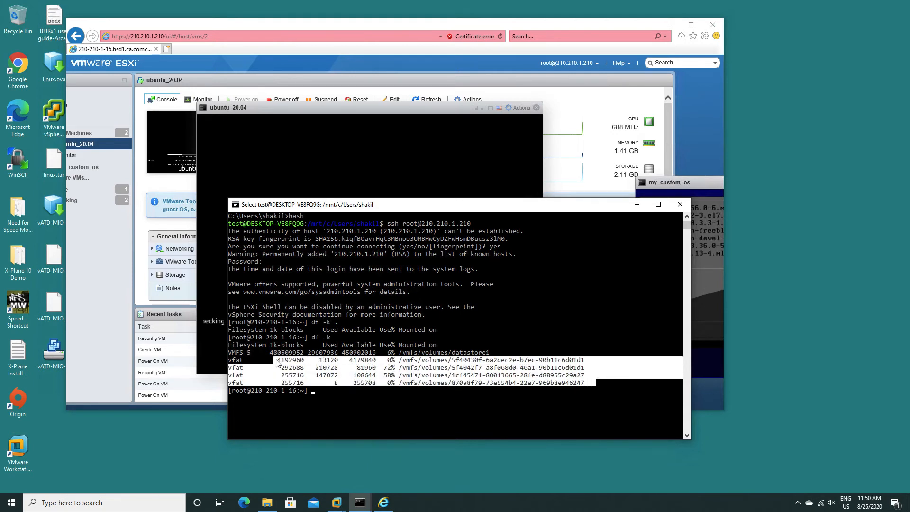
{"action": "left_click", "coordinate": [453, 361]}
{"action": "left_click", "coordinate": [400, 352]}
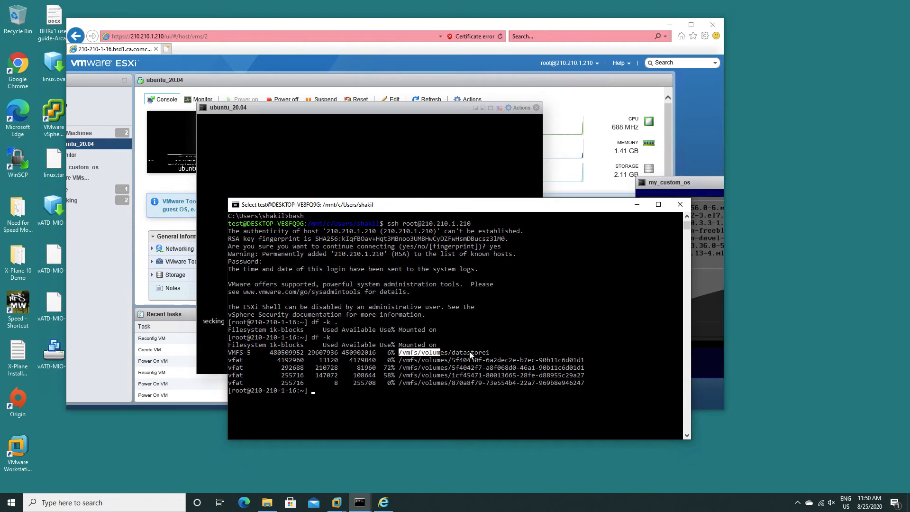
{"action": "mouse_move", "coordinate": [470, 351]}
{"action": "left_mouse_down"}
{"action": "mouse_move", "coordinate": [488, 355]}
{"action": "mouse_move", "coordinate": [458, 374]}
{"action": "mouse_move", "coordinate": [434, 353]}
{"action": "mouse_move", "coordinate": [403, 355]}
{"action": "mouse_move", "coordinate": [484, 356]}
{"action": "left_mouse_up"}
{"action": "left_click", "coordinate": [429, 354]}
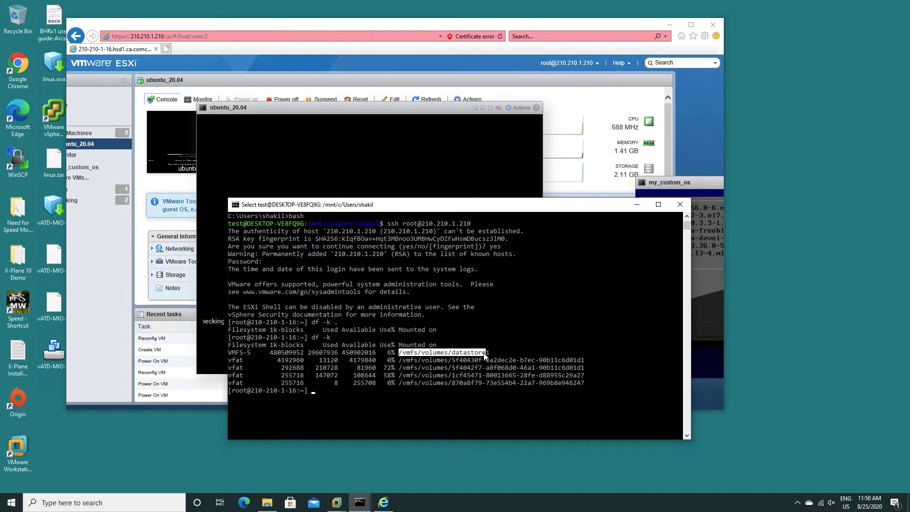
{"action": "right_click", "coordinate": [463, 335]}
Change to /vmfs/volumes/datastore1 on the ESXi host, list its contents in long format, and close the SSH session
{"action": "type", "text": "cd"}
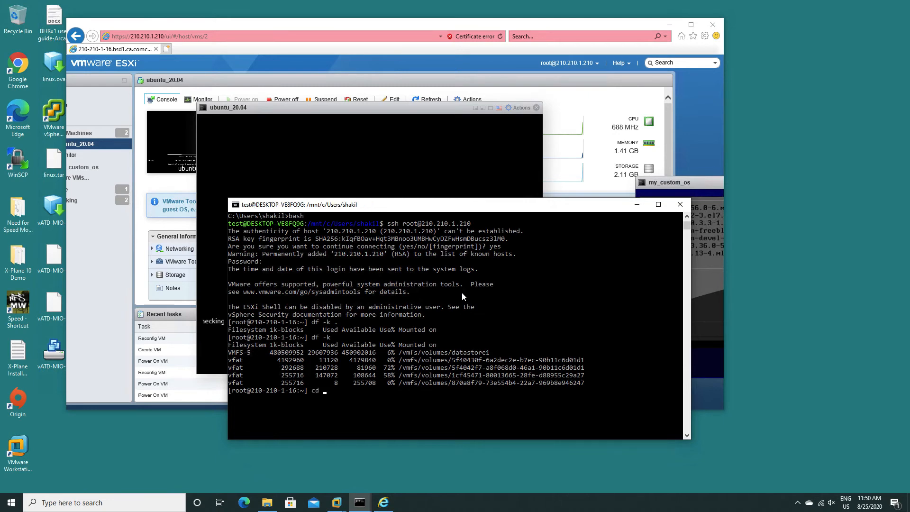
{"action": "type", "text": " /vm"}
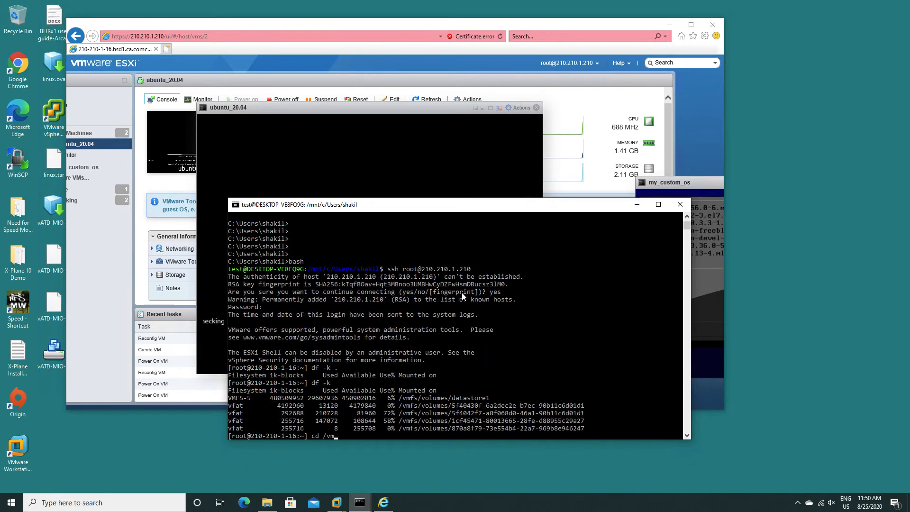
{"action": "type", "text": "fs/volumes/da"}
{"action": "key", "text": "Tab"}
{"action": "key", "text": "Return"}
{"action": "type", "text": "ls -l"}
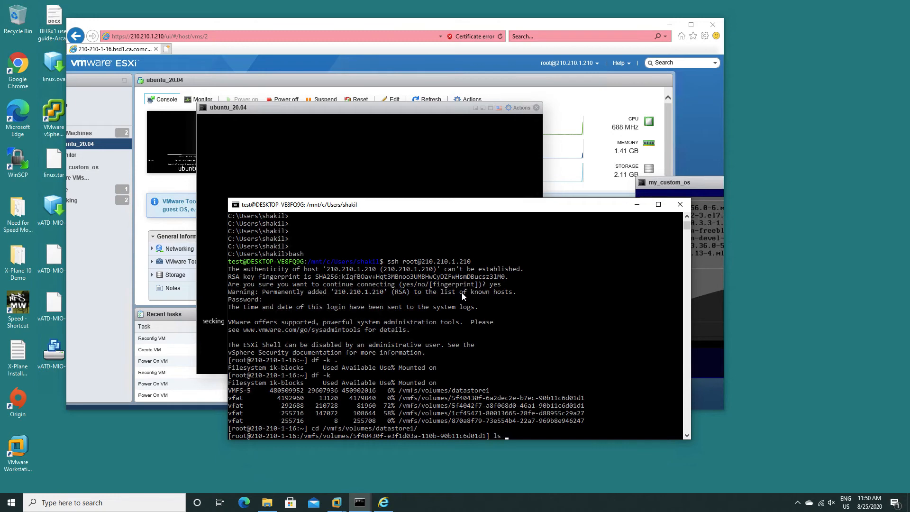
{"action": "key", "text": "Return"}
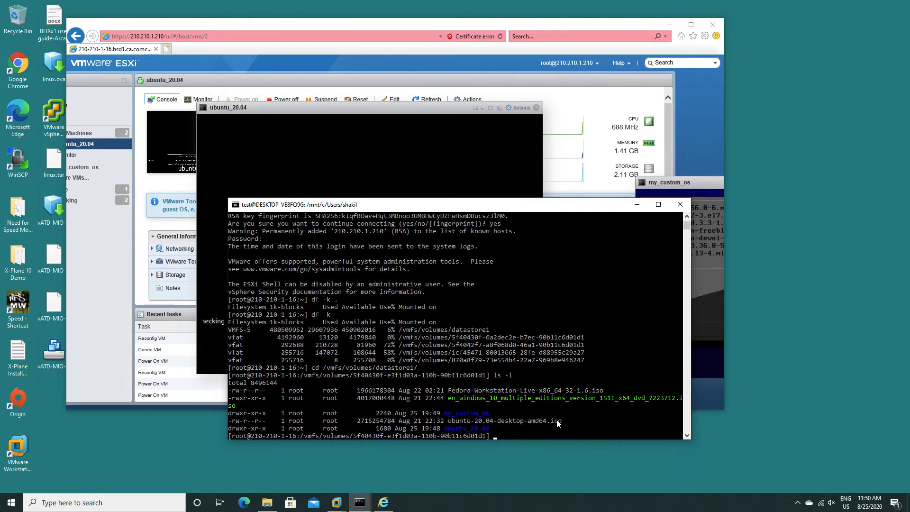
{"action": "key", "text": "ctrl+d"}
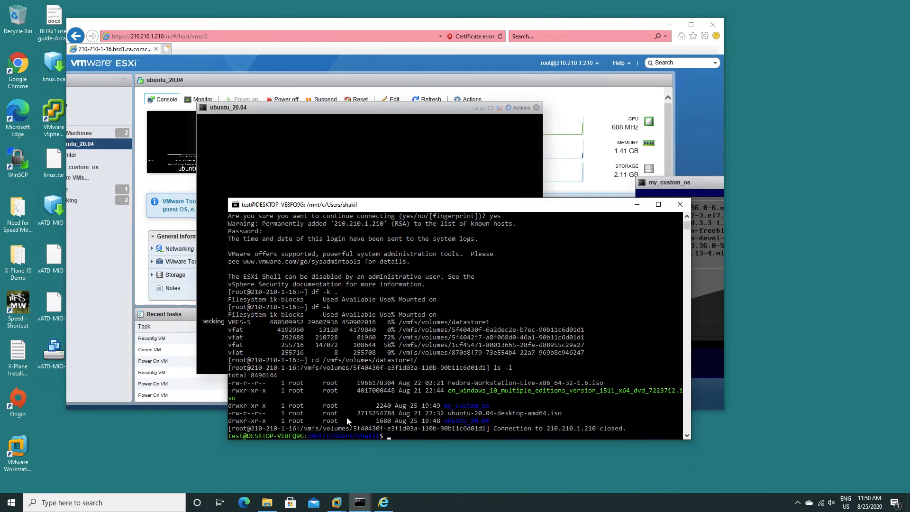
{"action": "type", "text": "cd"}
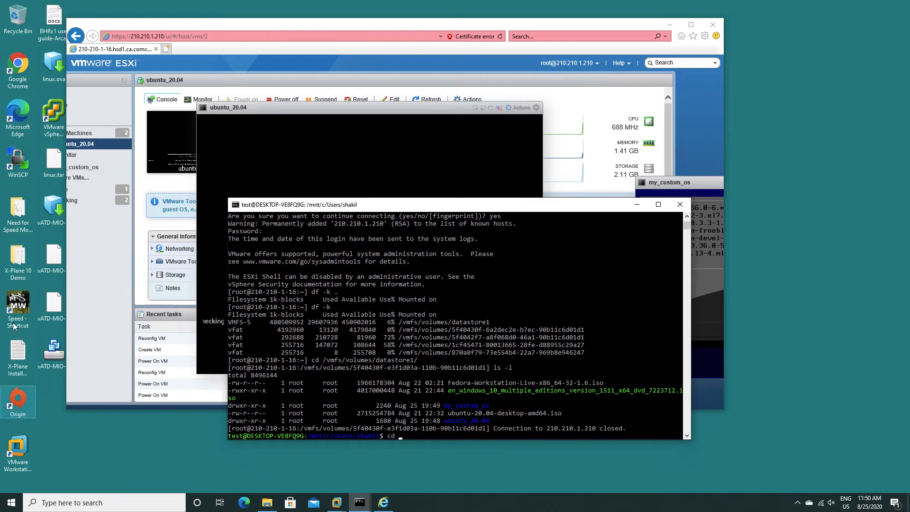
{"action": "double_click", "coordinate": [25, 226]}
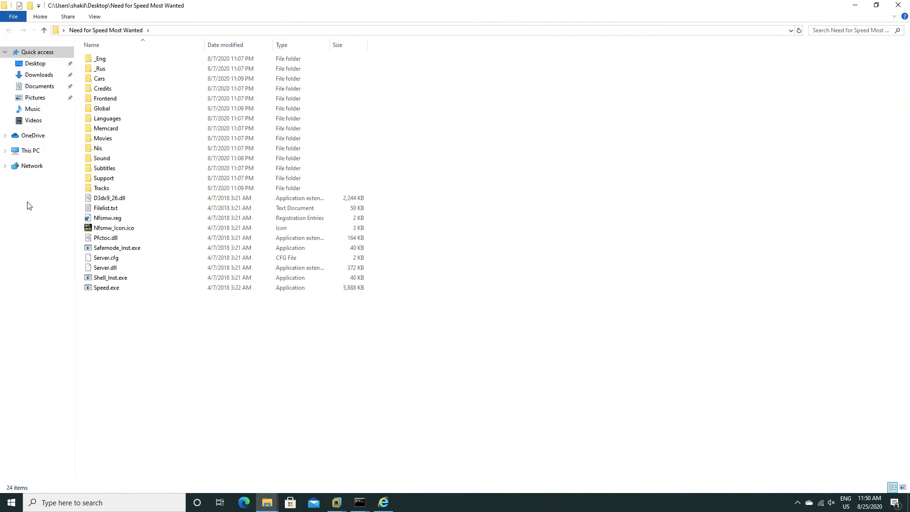
{"action": "double_click", "coordinate": [308, 9]}
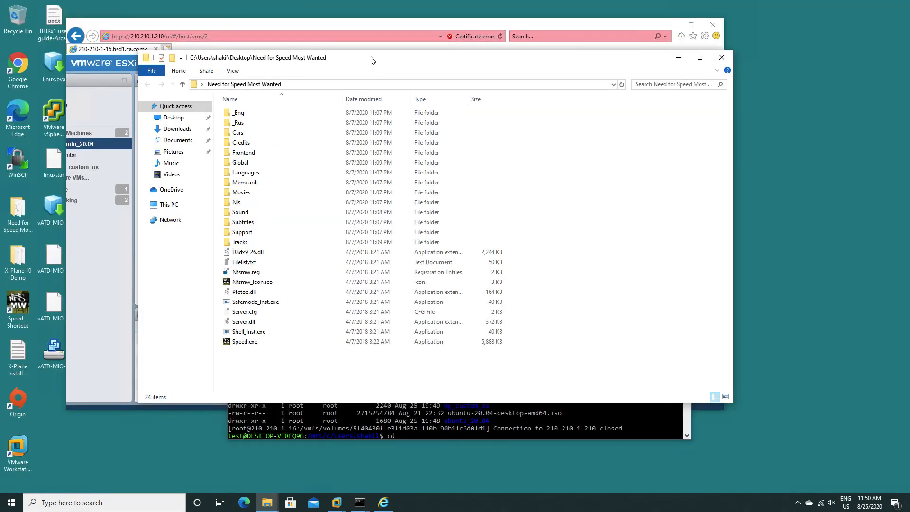
{"action": "left_click_drag", "start_coordinate": [348, 62], "coordinate": [471, 30]}
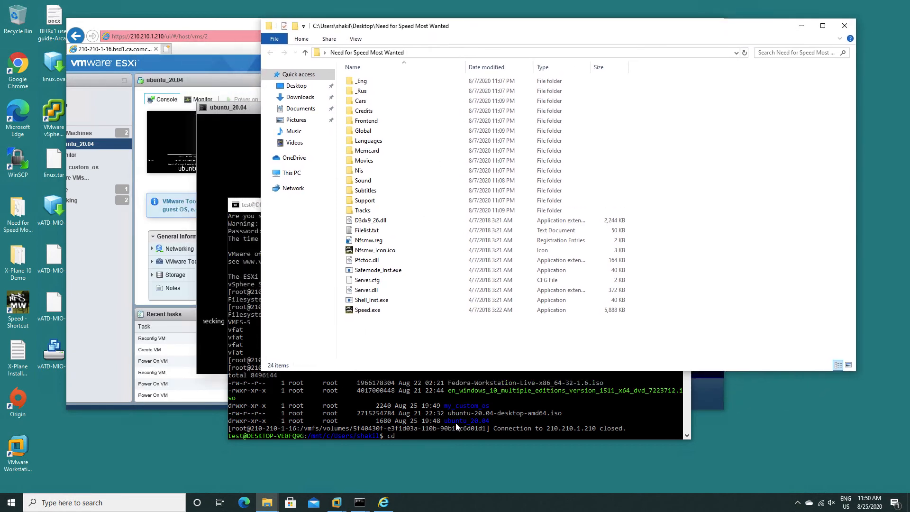
{"action": "left_click", "coordinate": [449, 397]}
{"action": "key", "text": "BackSpace"}
{"action": "key", "text": "BackSpace"}
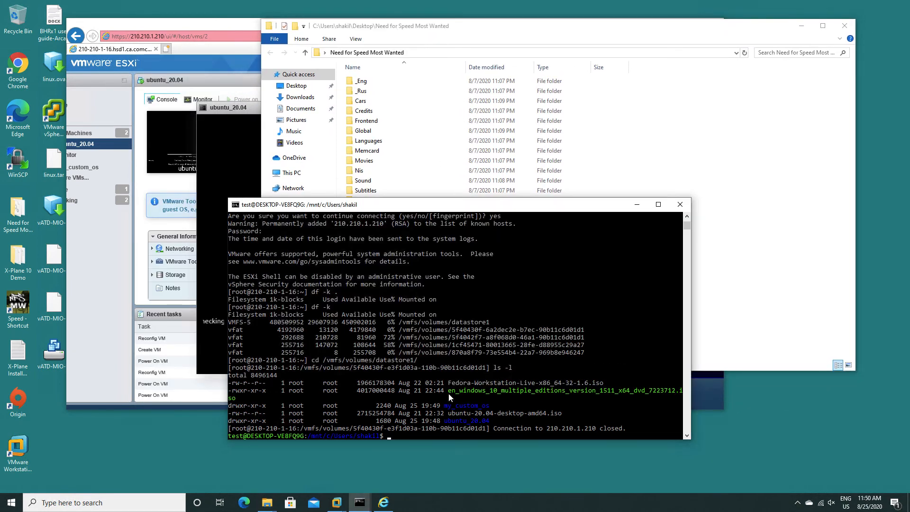
Exit bash to the Windows command prompt and list the contents of the Downloads folder with dir
{"action": "key", "text": "ctrl+d"}
{"action": "type", "text": "cd "}
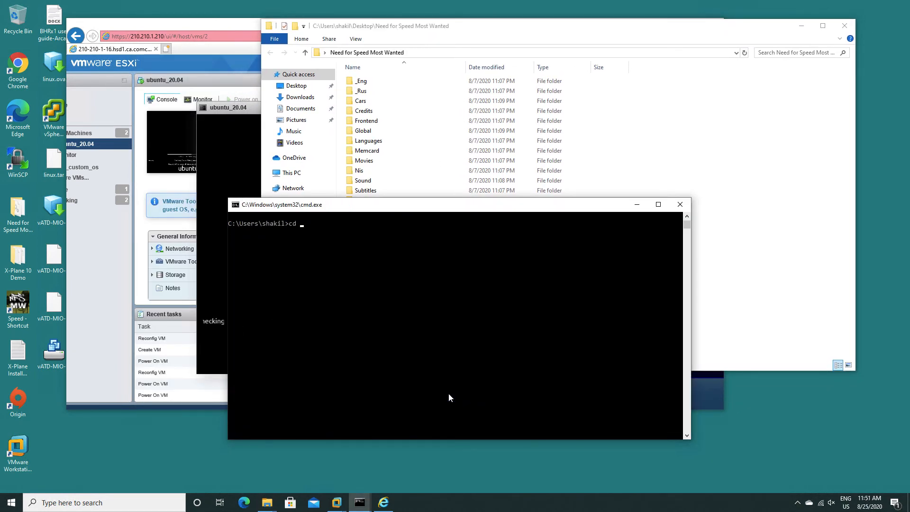
{"action": "type", "text": "Dow"}
{"action": "key", "text": "Tab"}
{"action": "key", "text": "Return"}
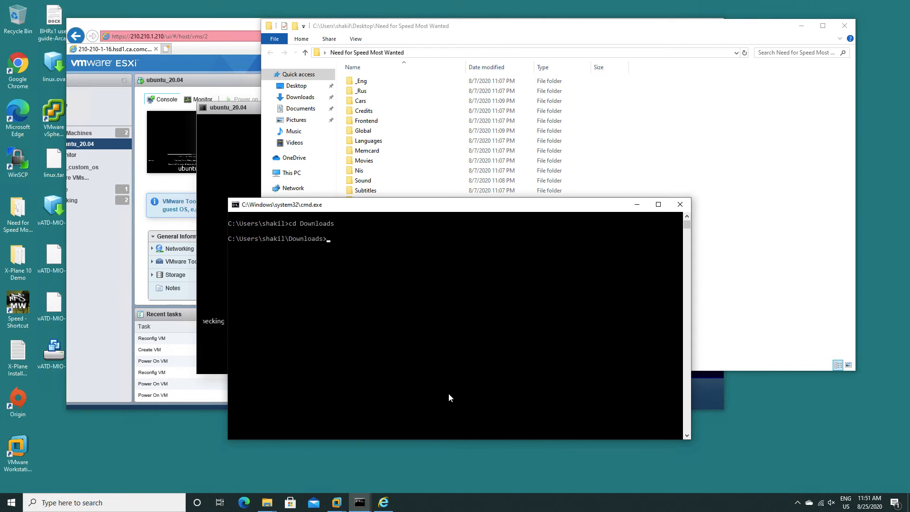
{"action": "type", "text": "dir"}
{"action": "key", "text": "Return"}
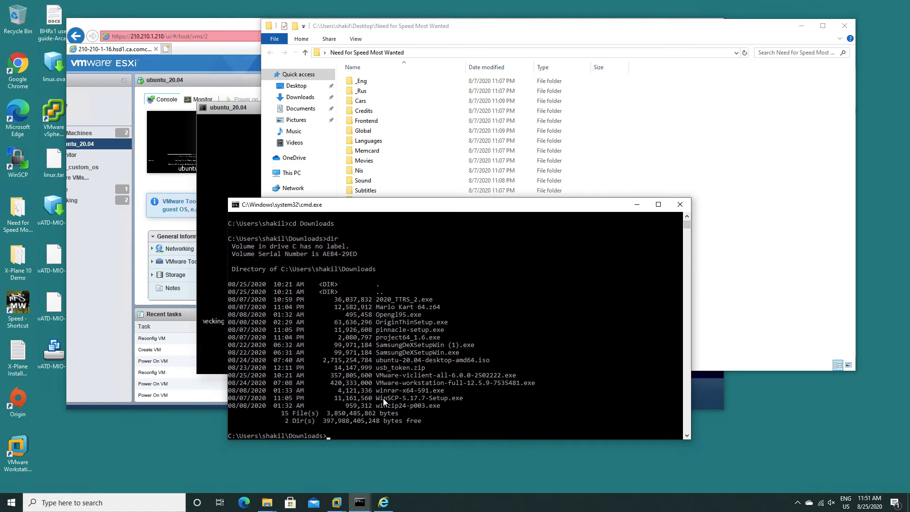
Highlight file names in the Downloads listing, ending with ubuntu-20.04-desktop-amd64.iso, and clear the selection
{"action": "left_click_drag", "start_coordinate": [378, 408], "coordinate": [440, 403]}
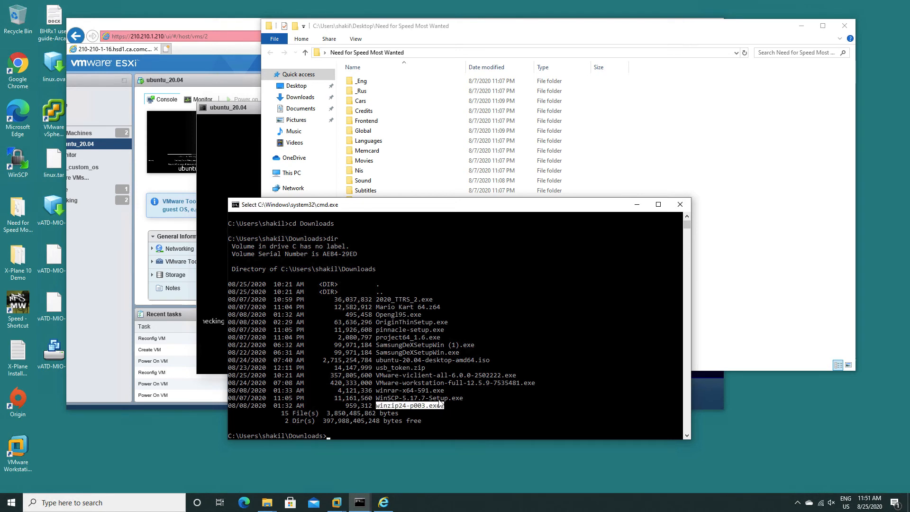
{"action": "left_click_drag", "start_coordinate": [376, 374], "coordinate": [523, 375]}
{"action": "left_click_drag", "start_coordinate": [376, 360], "coordinate": [491, 364]}
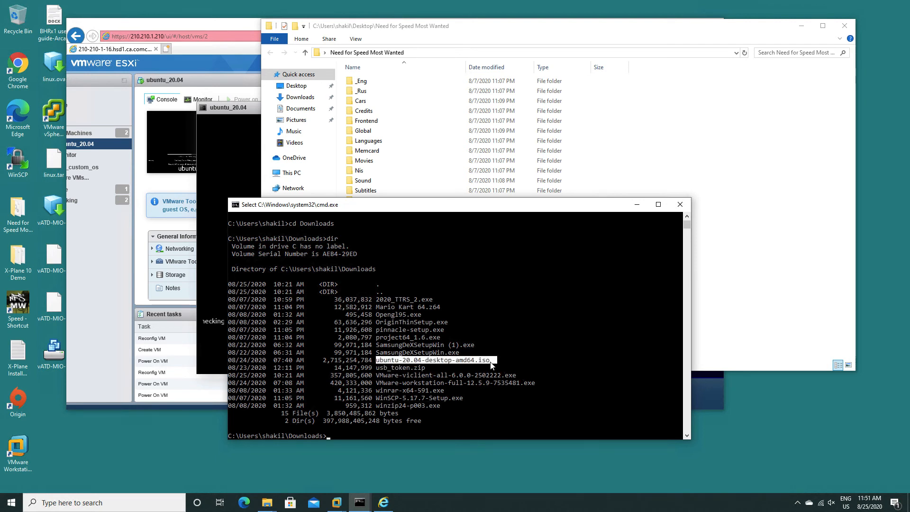
{"action": "left_click", "coordinate": [556, 359]}
{"action": "type", "text": "bash"}
{"action": "key", "text": "Return"}
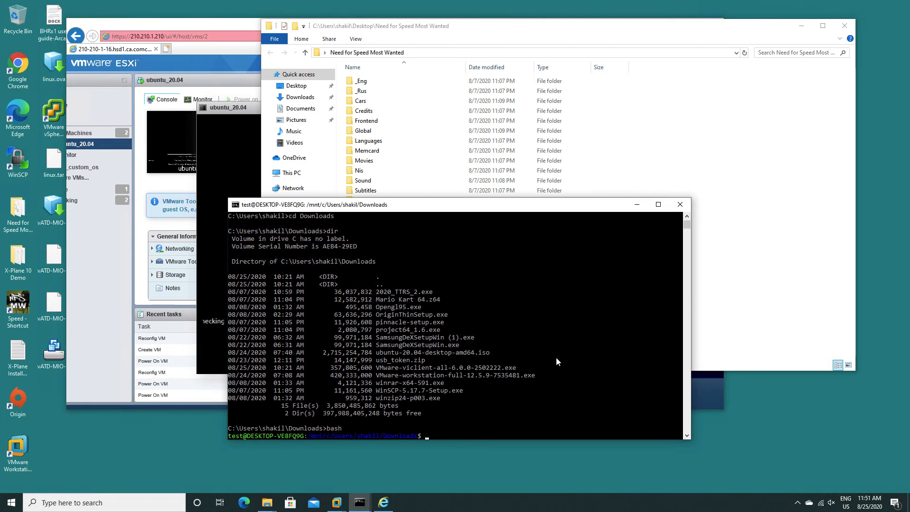
{"action": "type", "text": "scp"}
{"action": "type", "text": "ub"}
{"action": "key", "text": "Tab"}
{"action": "type", "text": "u"}
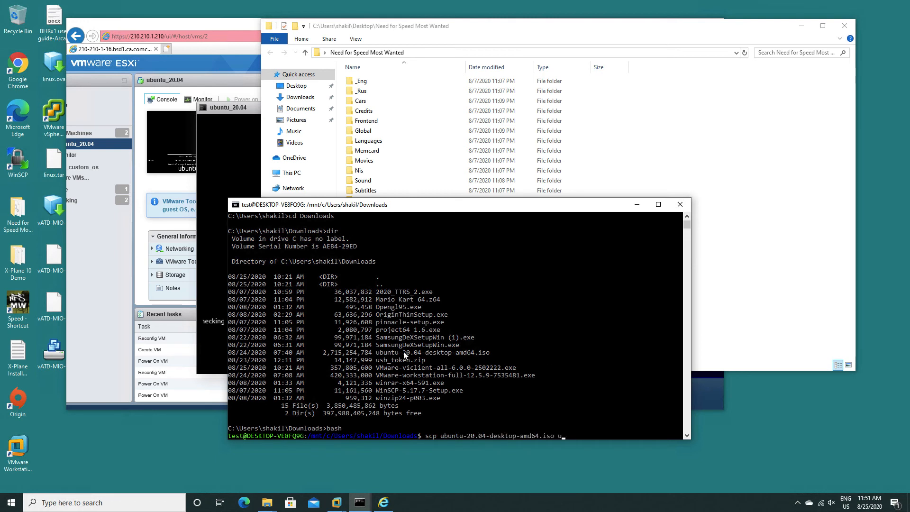
{"action": "key", "text": "BackSpace"}
{"action": "type", "text": "root@210."}
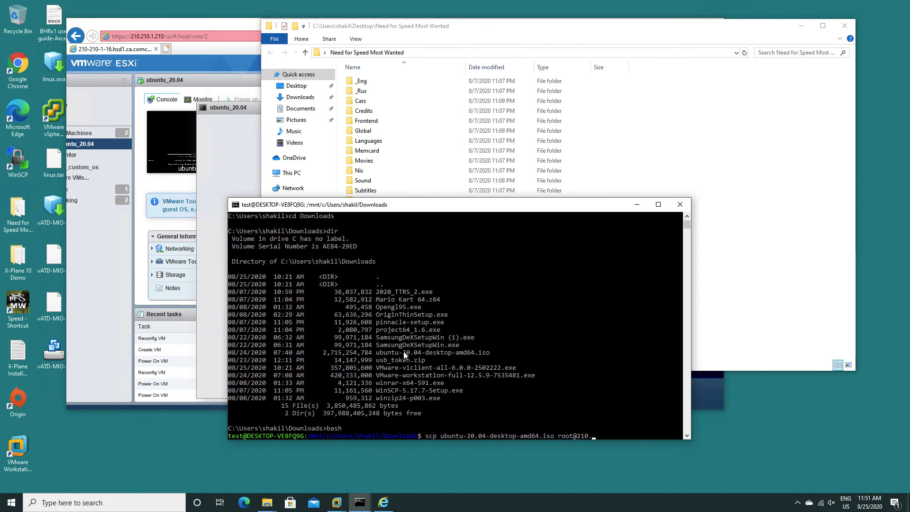
{"action": "type", "text": "21"}
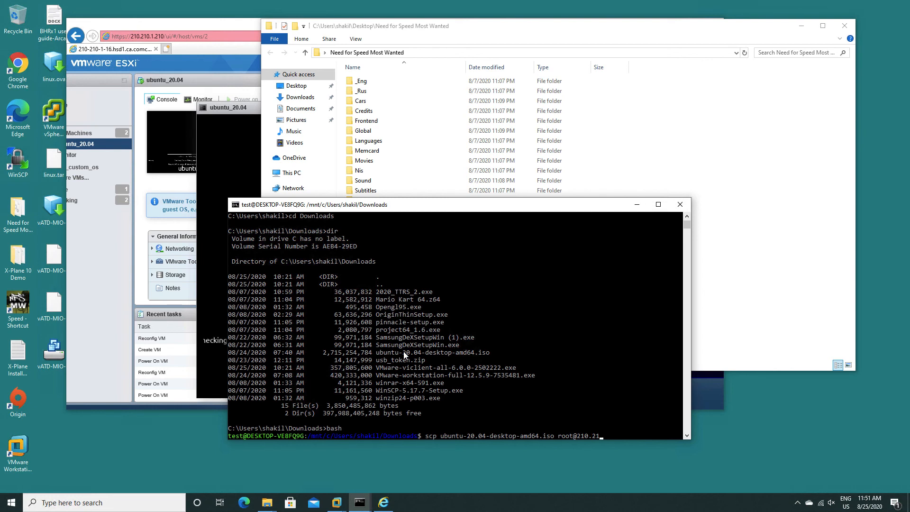
{"action": "type", "text": ".0.1.210:"}
Check the datastore path in the earlier output, complete the scp destination as /vmfs/volumes/datatore1, and run the command
{"action": "scroll", "coordinate": [580, 353], "scroll_direction": "up", "scroll_amount": 4}
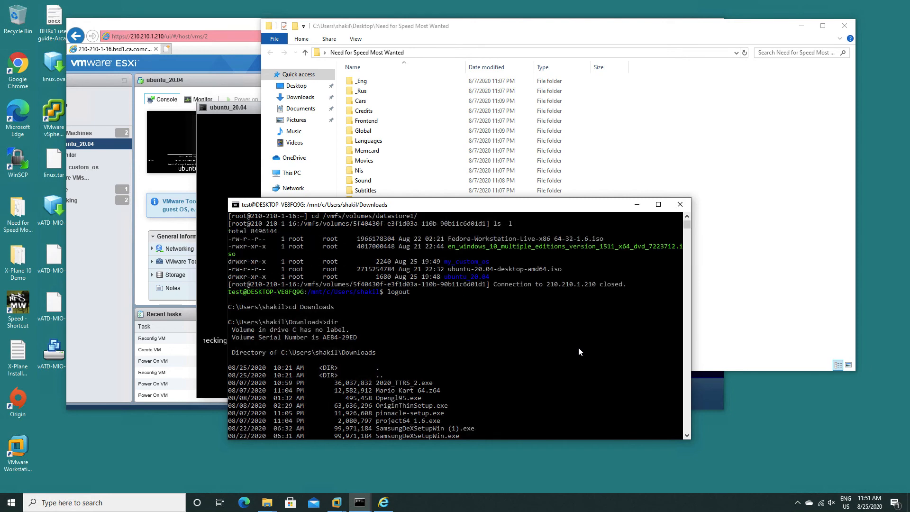
{"action": "scroll", "coordinate": [496, 359], "scroll_direction": "down", "scroll_amount": 12}
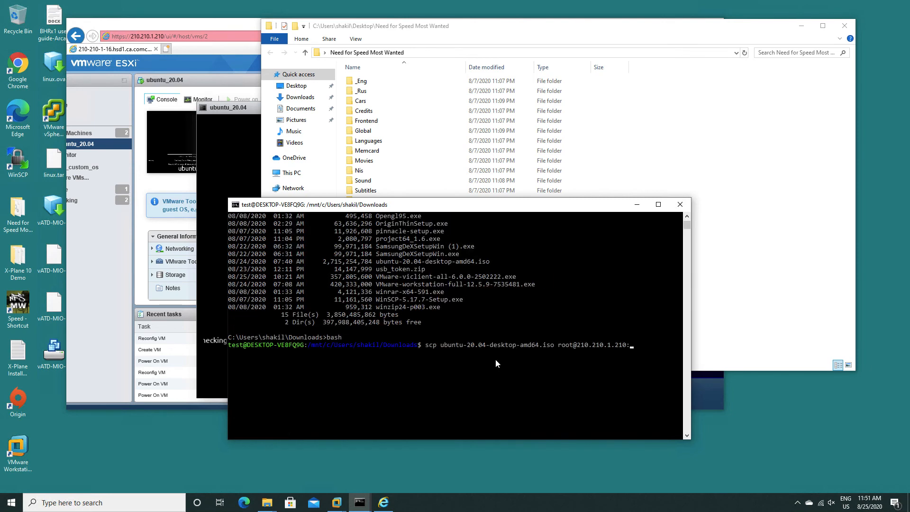
{"action": "type", "text": "/"}
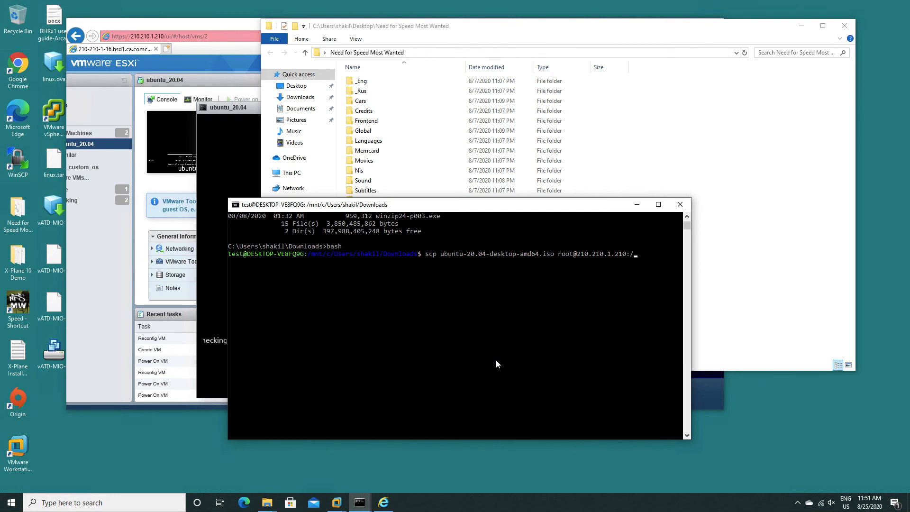
{"action": "type", "text": "v"}
{"action": "scroll", "coordinate": [489, 354], "scroll_direction": "up", "scroll_amount": 10}
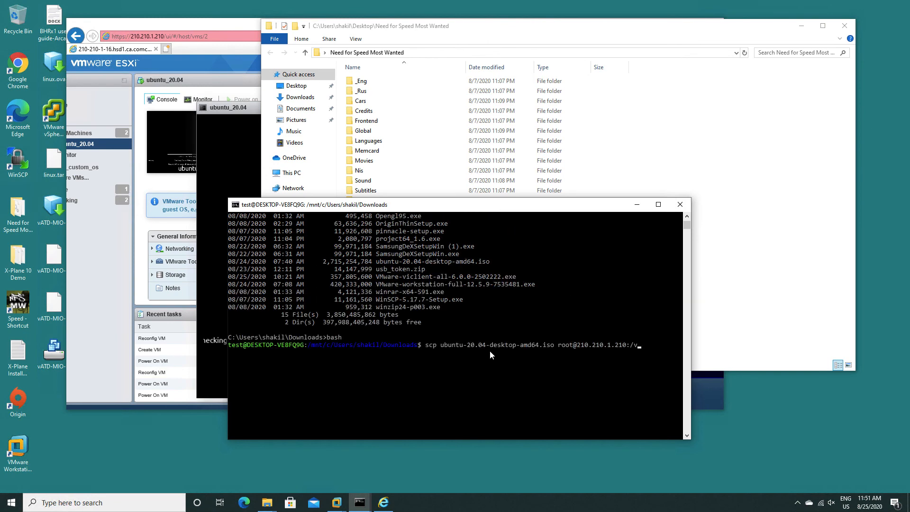
{"action": "scroll", "coordinate": [490, 349], "scroll_direction": "up", "scroll_amount": 6}
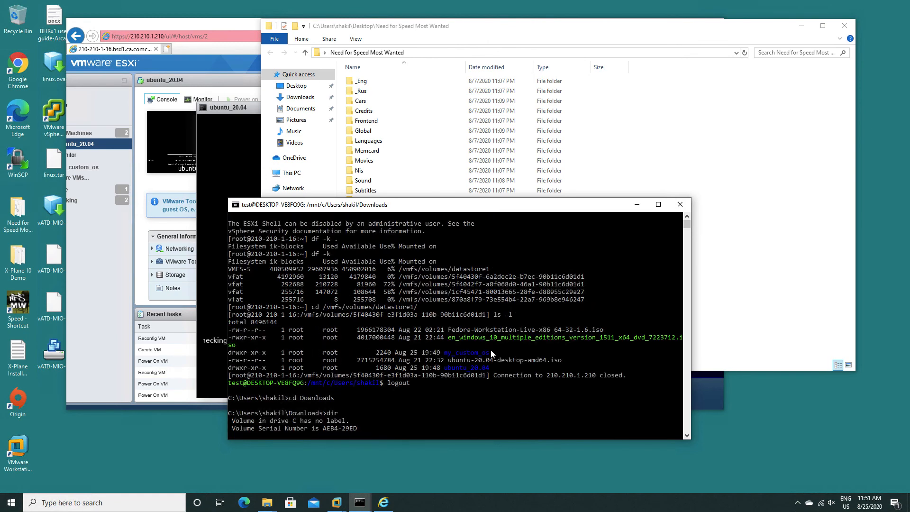
{"action": "scroll", "coordinate": [490, 351], "scroll_direction": "down", "scroll_amount": 16}
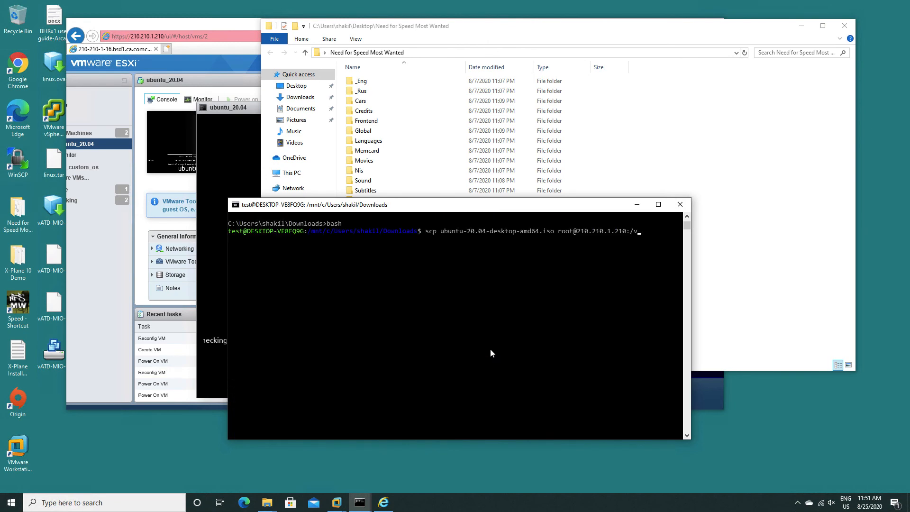
{"action": "type", "text": "mfs/volumes/datatore1"}
{"action": "key", "text": "Return"}
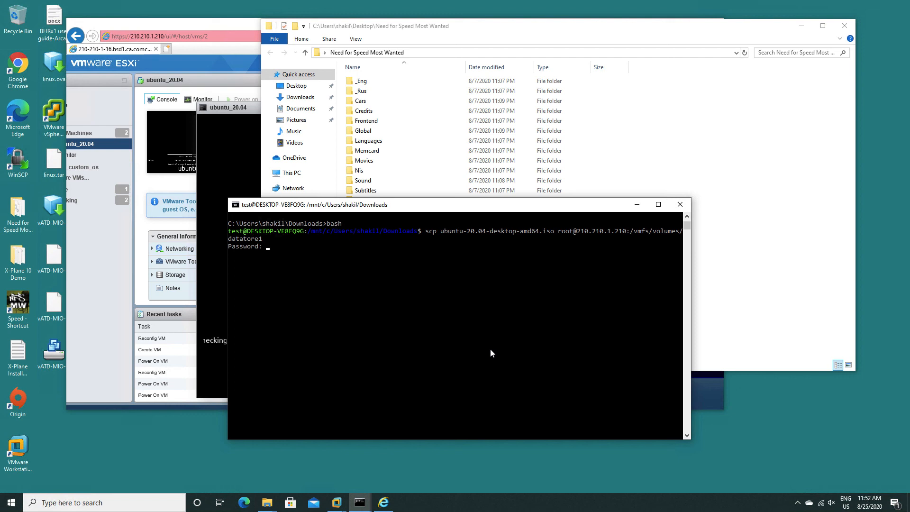
Abandon the copy at the password prompt and highlight the ISO file name in the scp command
{"action": "key", "text": "Return"}
{"action": "key", "text": "Return"}
{"action": "key", "text": "Return"}
{"action": "key", "text": "Return"}
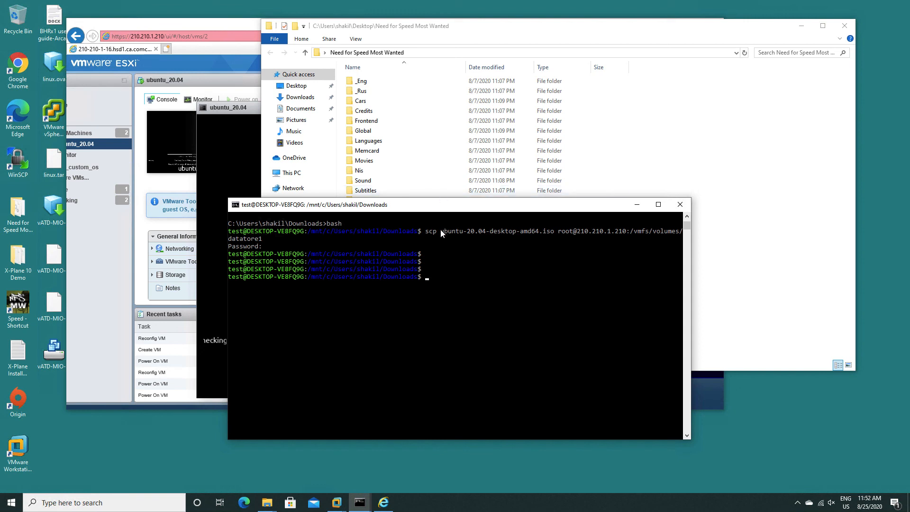
{"action": "left_click_drag", "start_coordinate": [440, 231], "coordinate": [562, 230]}
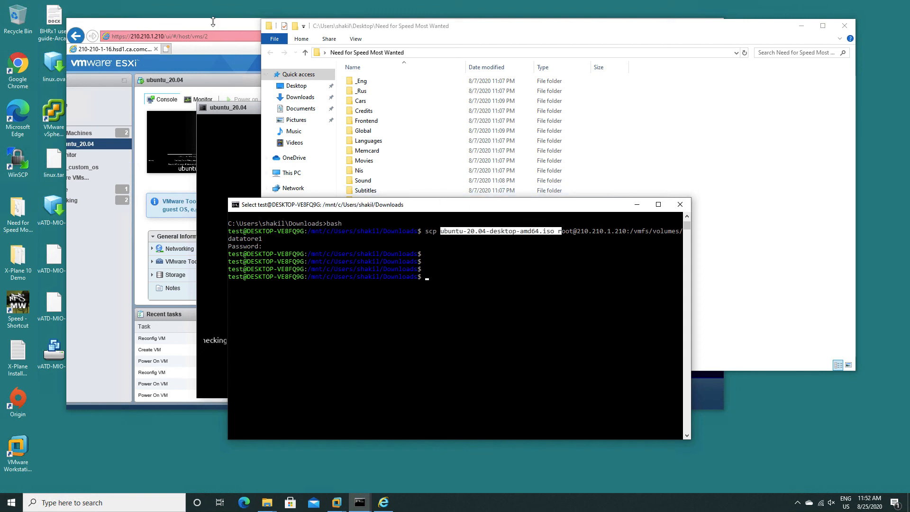
Switch to the ESXi browser window and move the ubuntu_20.04 console slightly up and to the left within the page
{"action": "left_click", "coordinate": [250, 116]}
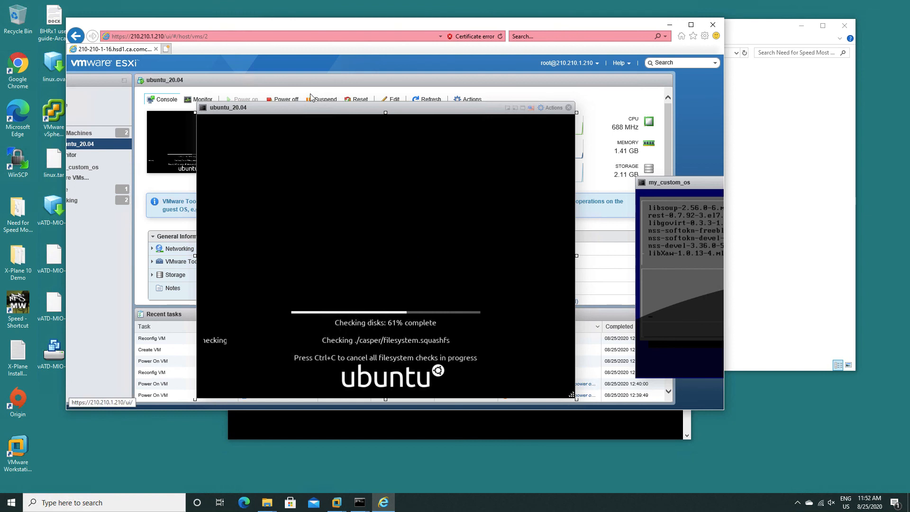
{"action": "left_click_drag", "start_coordinate": [334, 121], "coordinate": [312, 98]}
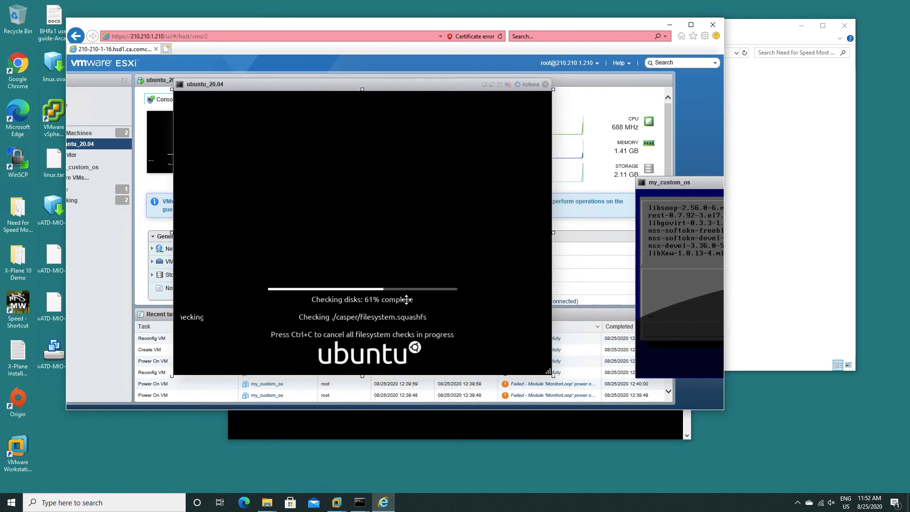